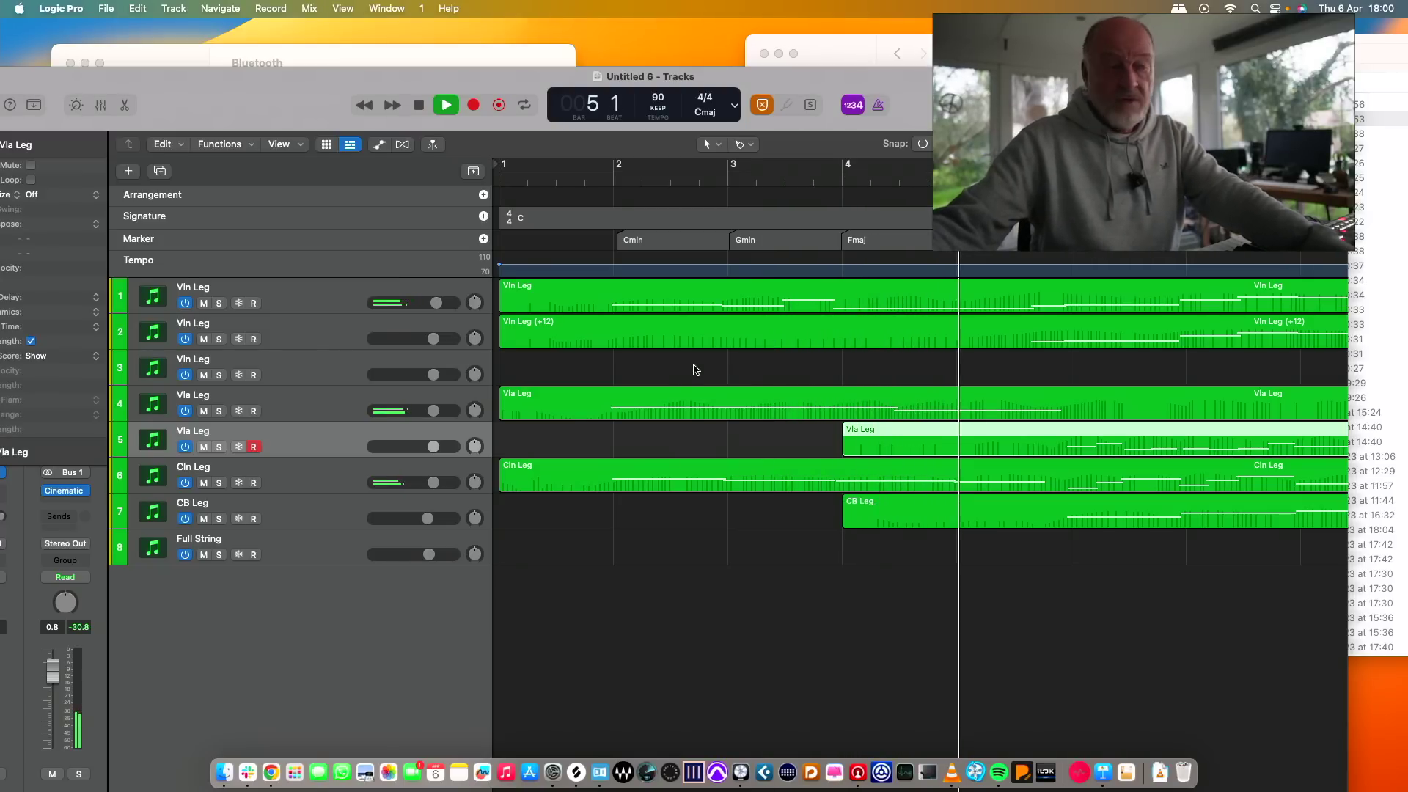
Shorten the track 4 Vla Leg region to mid-bar 5, trim the track 5 region's start to match, and copy it up to track 4.
key("super+Up")
key("super+Left")
key("super+Left")
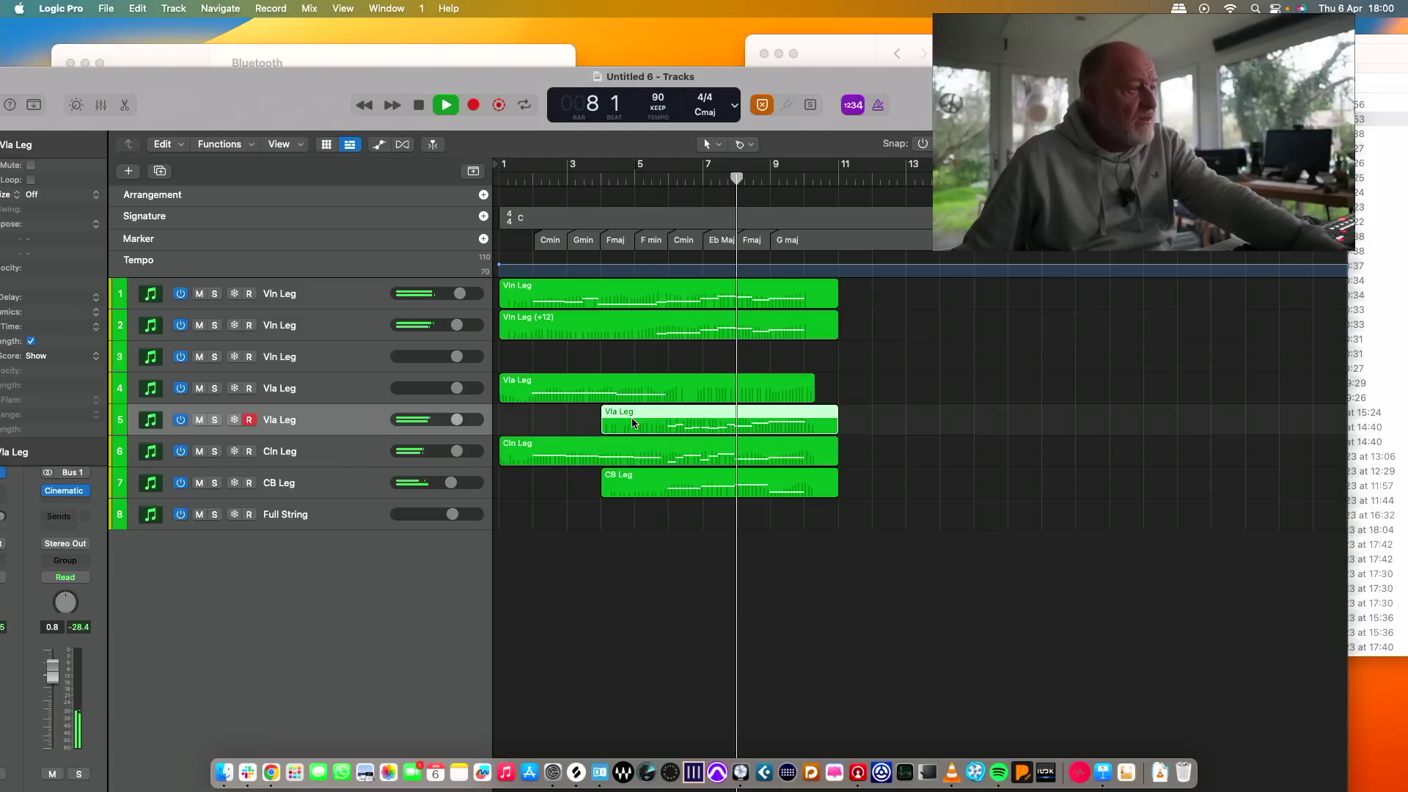
scroll(631, 423, "right", 1)
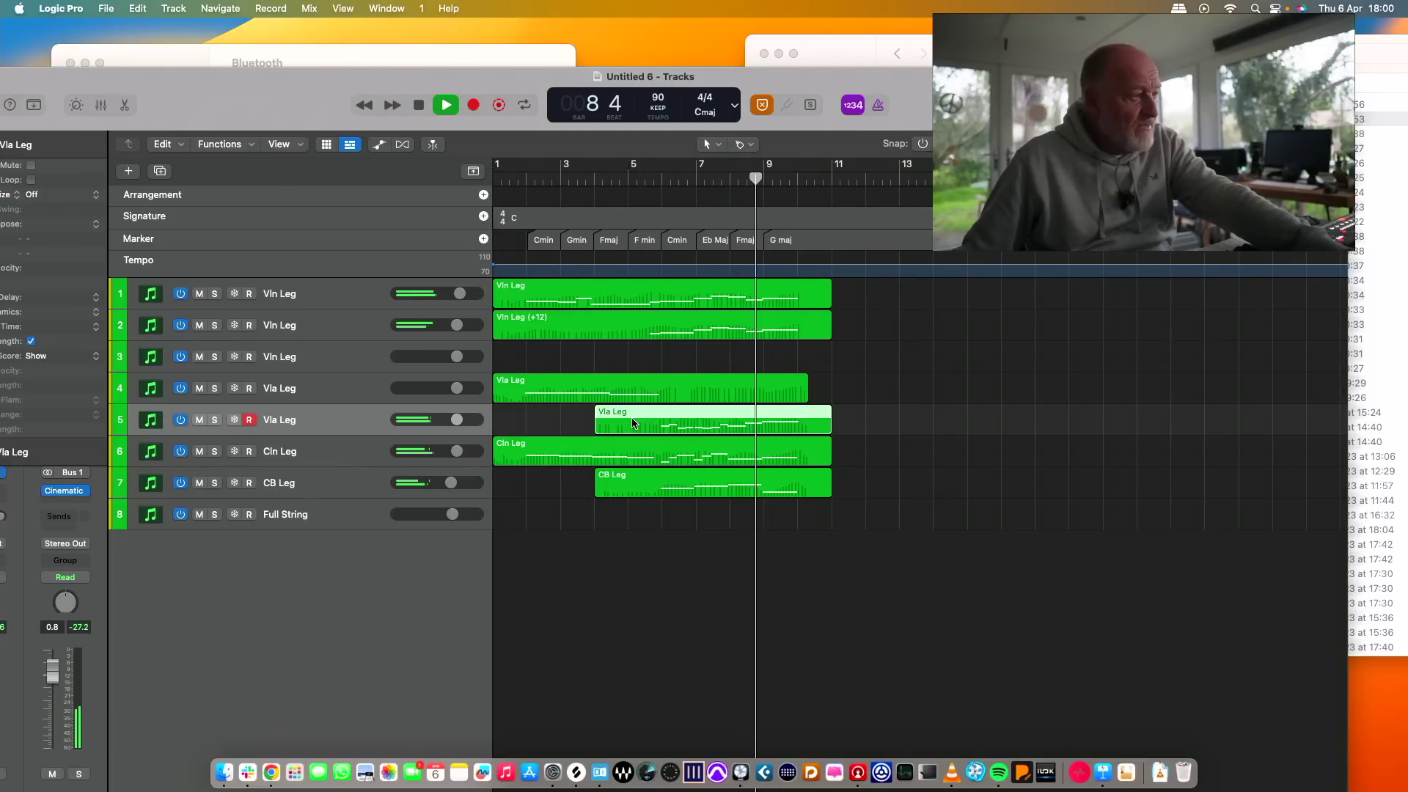
key("space")
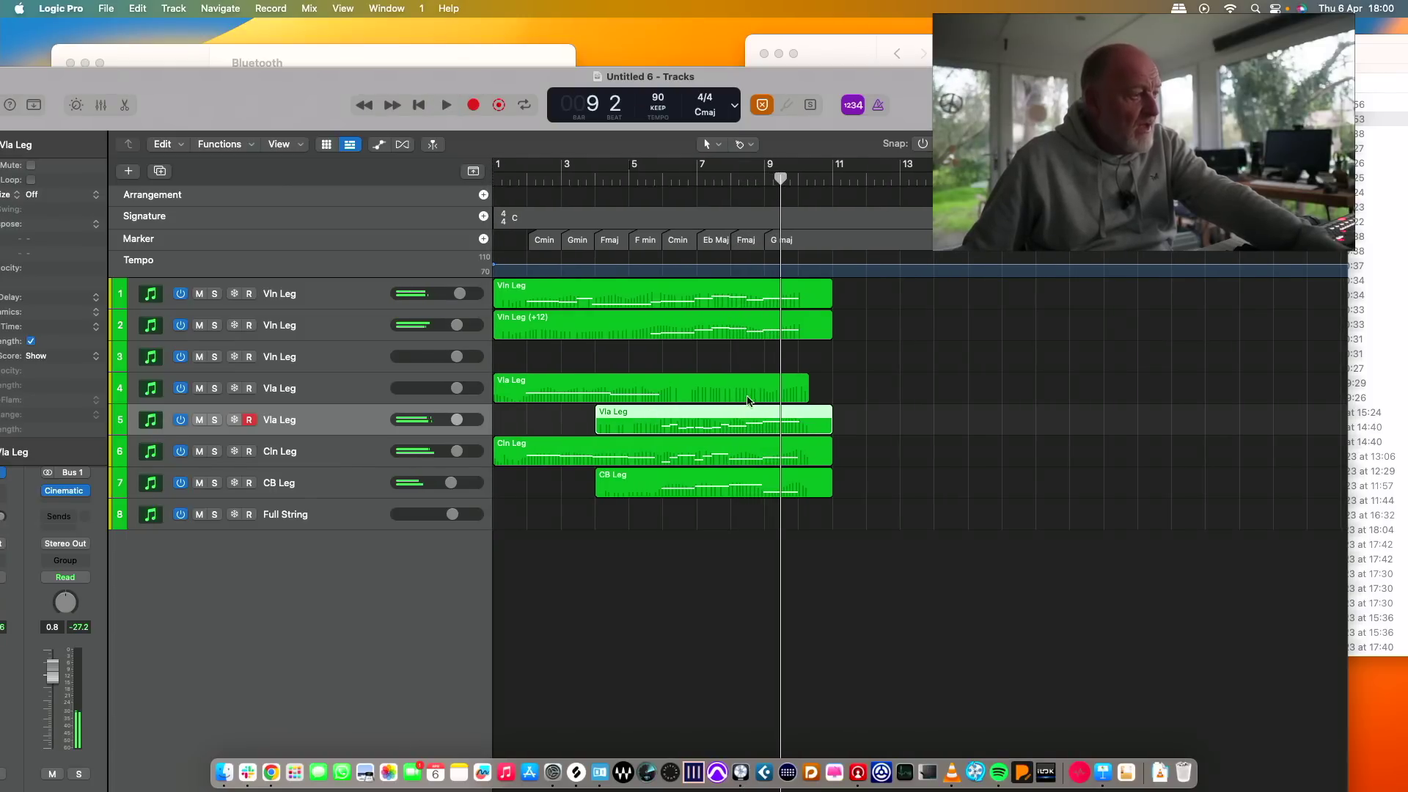
scroll(674, 425, "left", 1)
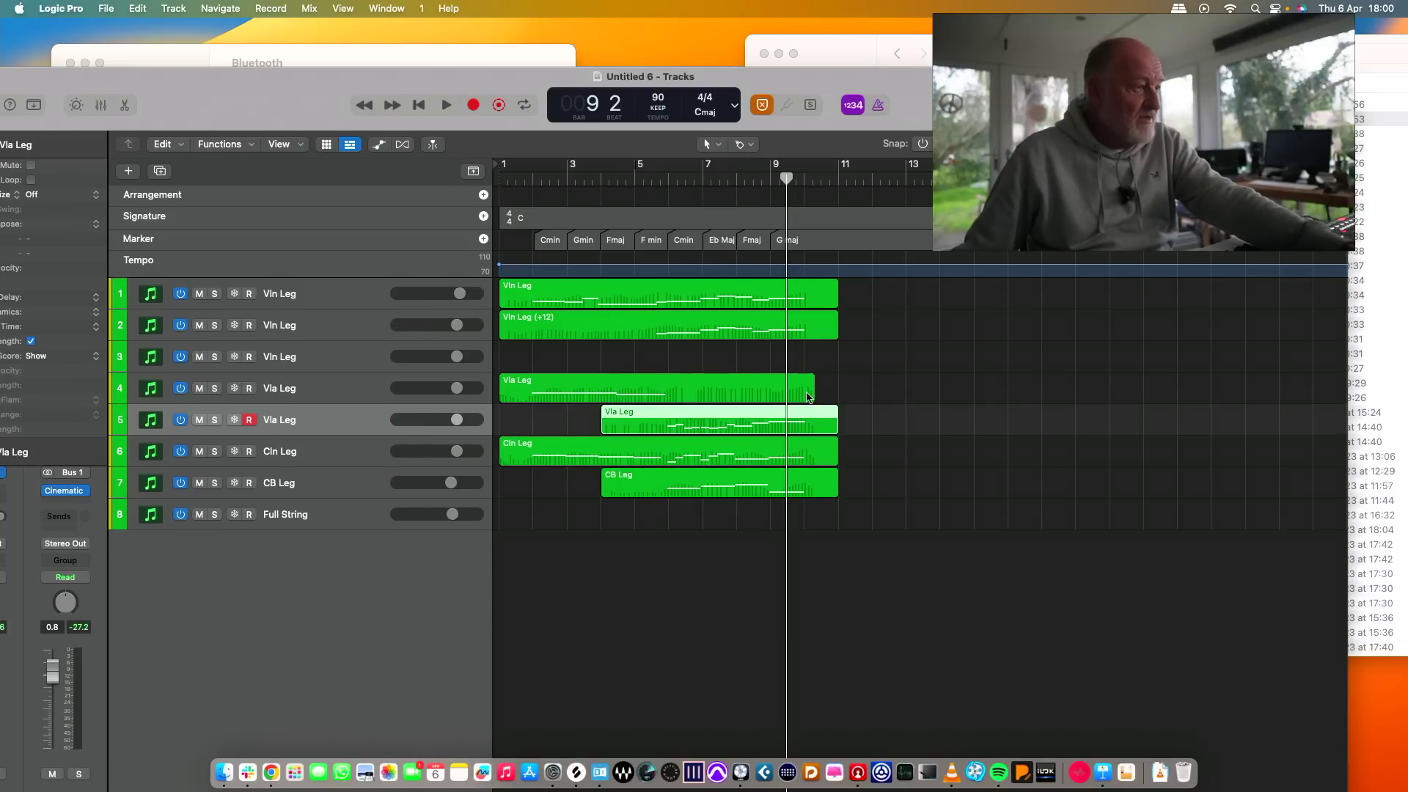
left_click_drag(811, 393, 667, 393)
left_click_drag(604, 430, 672, 399)
Examine all the notes of the copied Vla Leg region on track 4 in the Piano Roll.
double_click(673, 399)
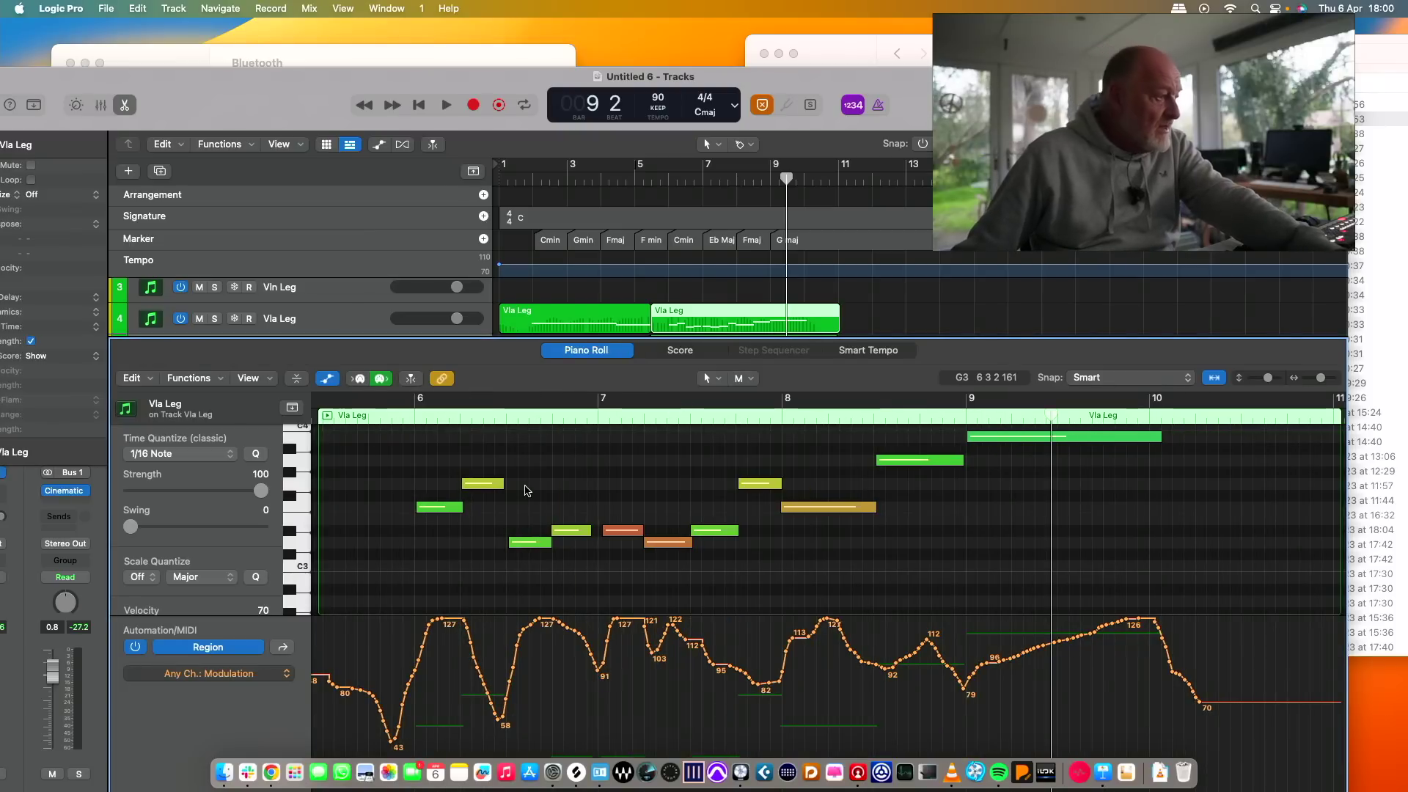
key("super+a")
left_click_drag(449, 514, 447, 514)
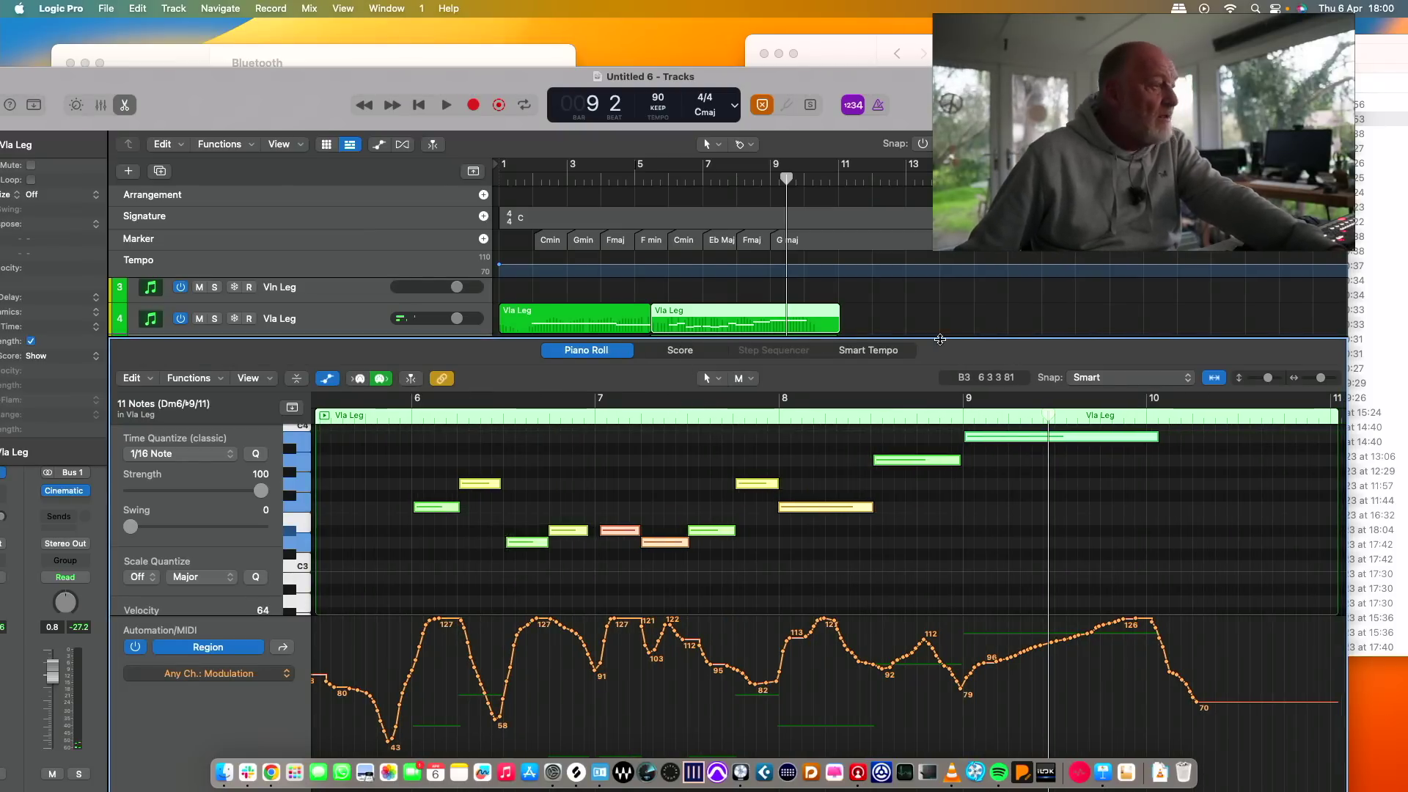
key("x")
key("x")
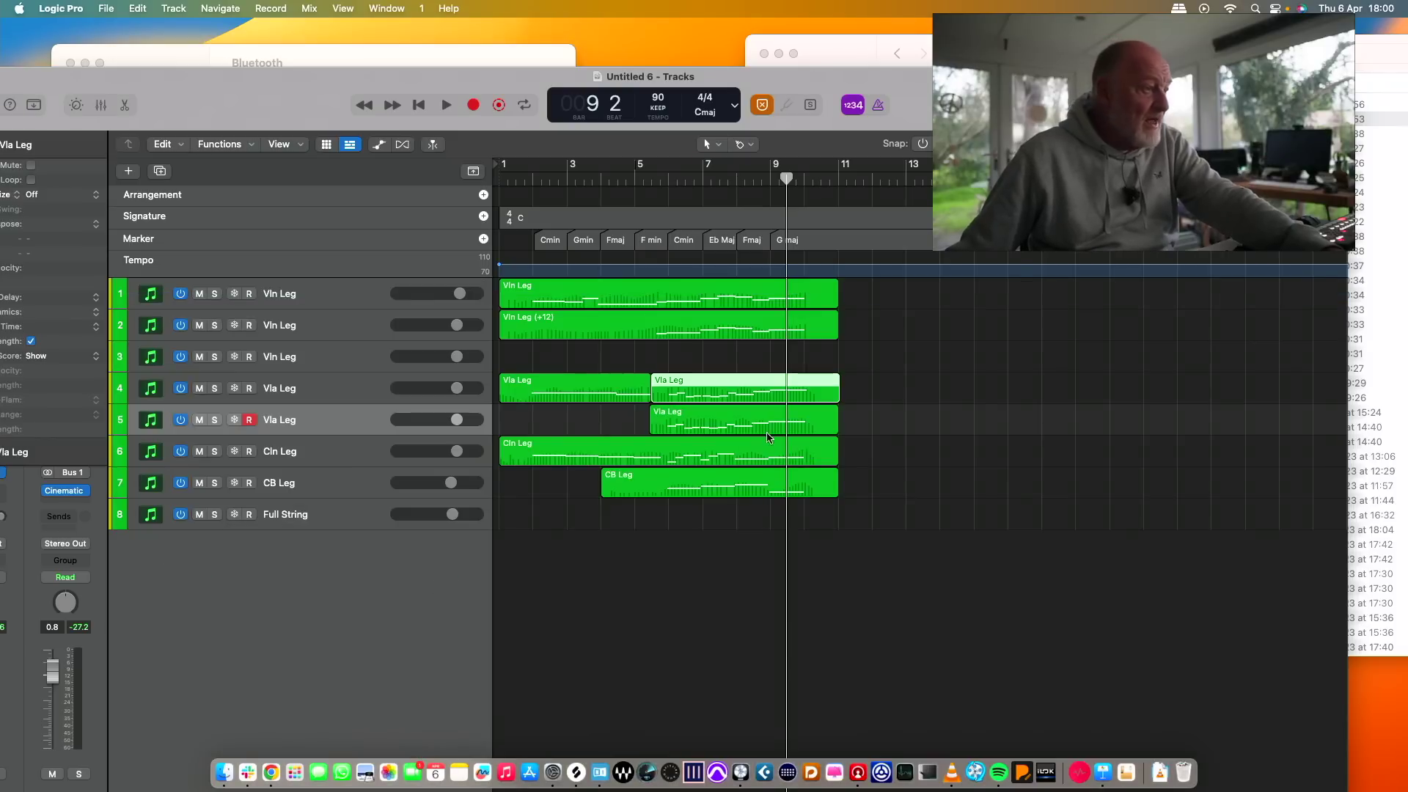
Join the two adjoining Vla Leg regions on track 4 into one region.
left_click(631, 391)
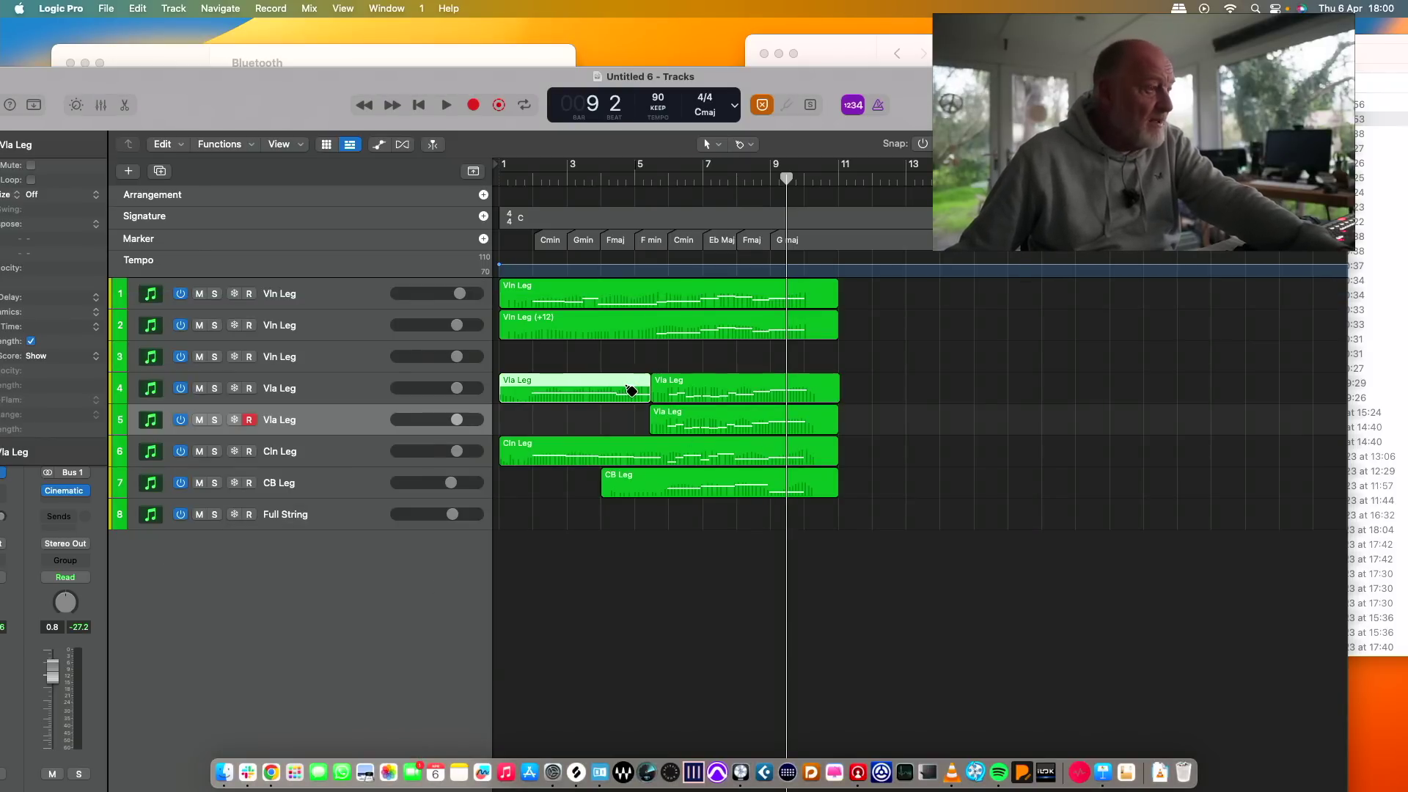
left_click(687, 393)
left_click(618, 389, "shift")
key("super+j")
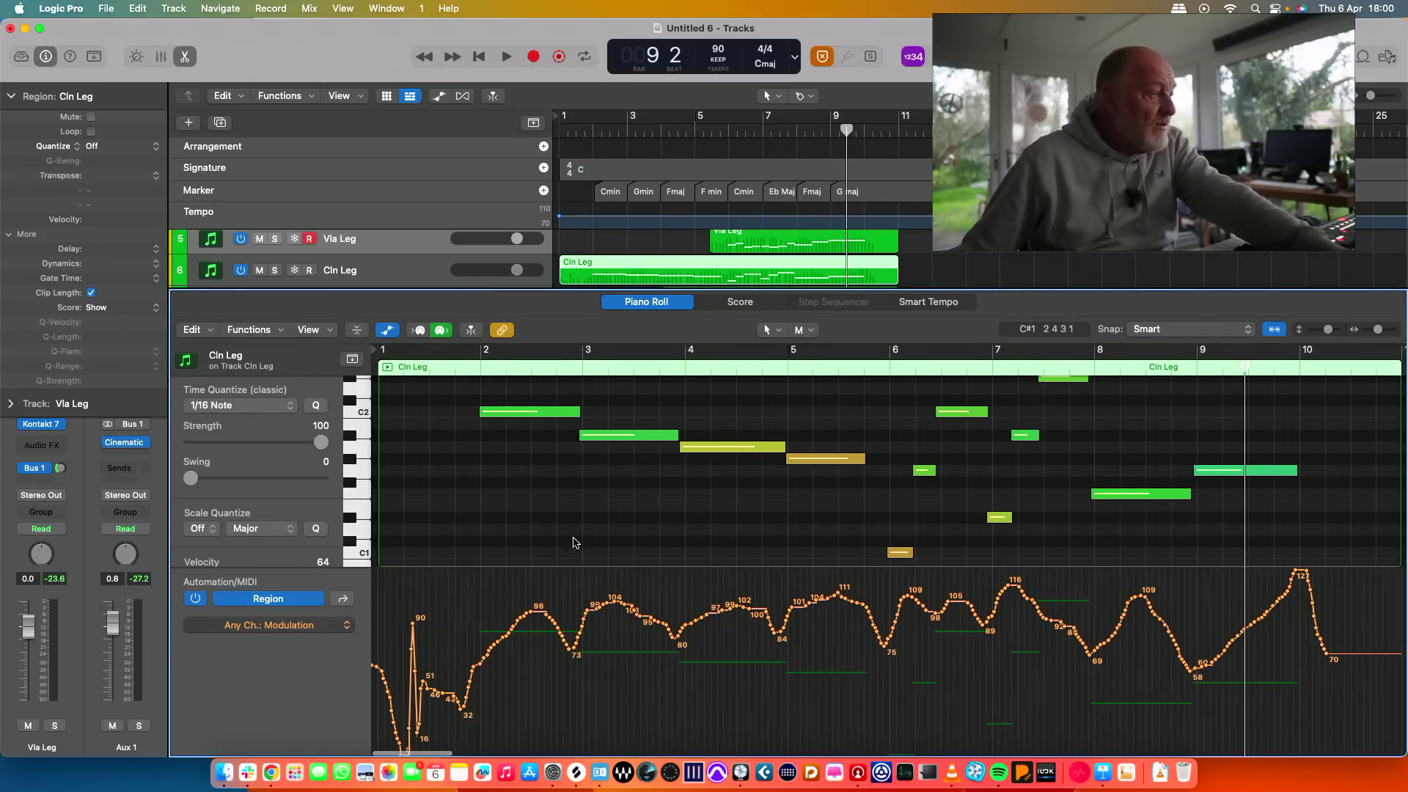
Play back the arrangement from bar 4 while viewing the Cln Leg region's notes, and return to the full track view.
scroll(892, 623, "right", 2)
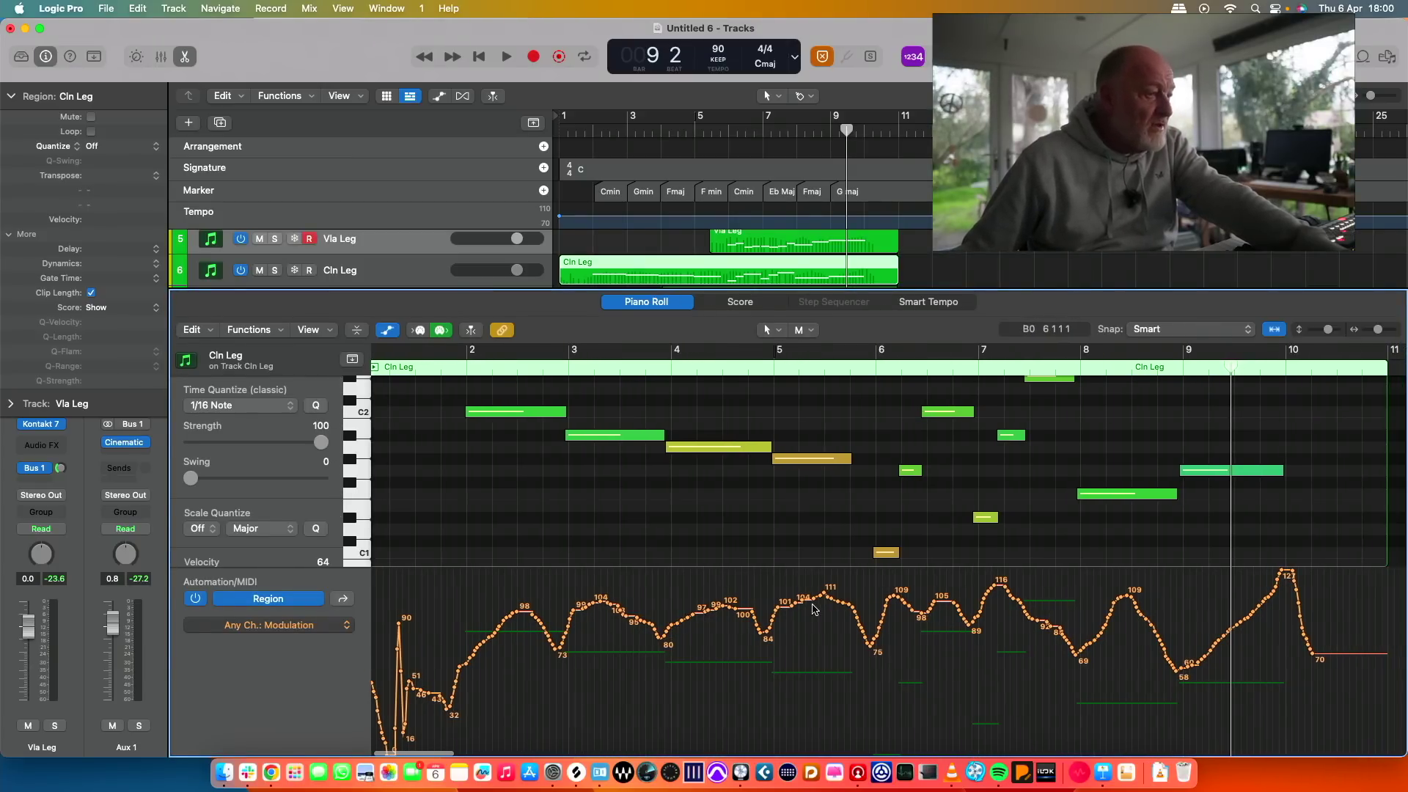
key("space")
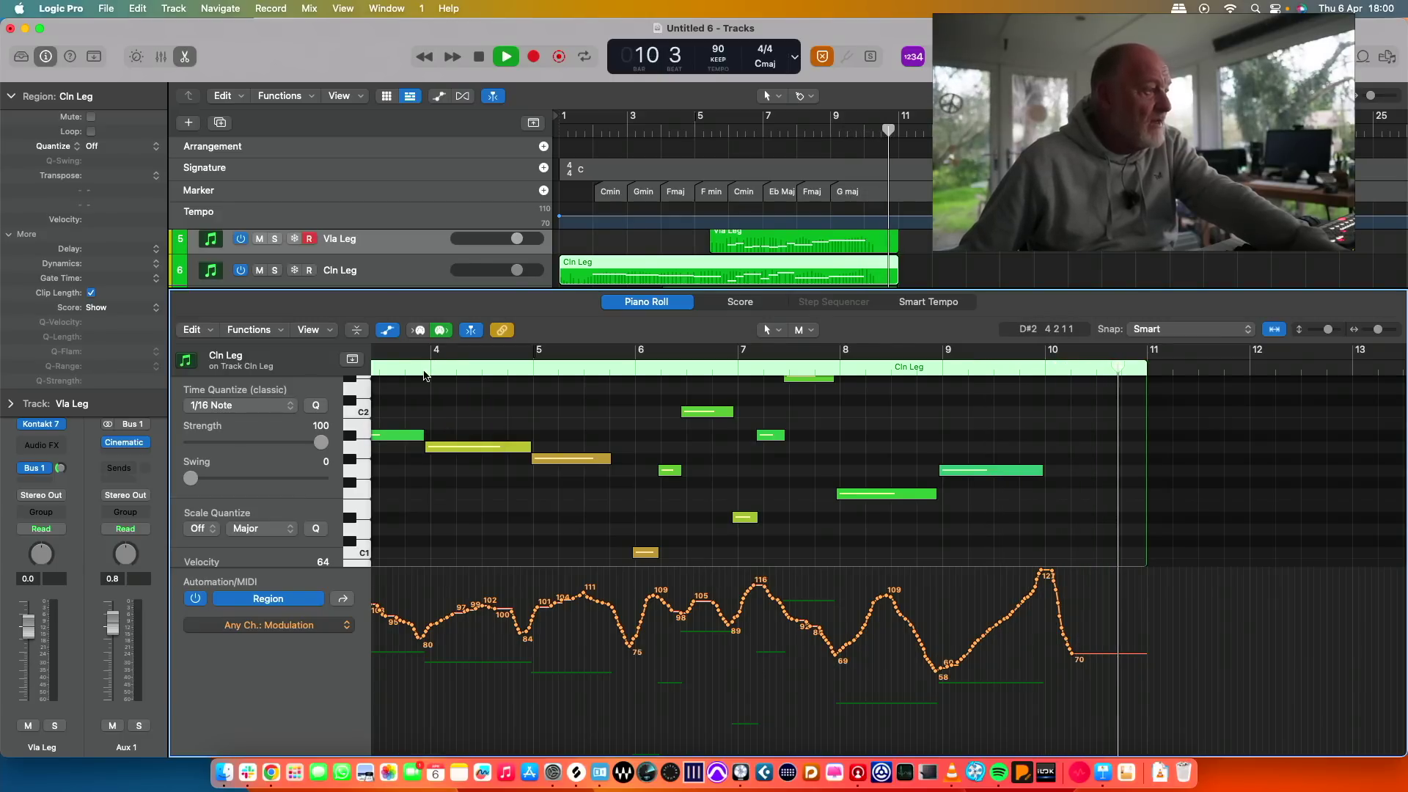
left_click(424, 372)
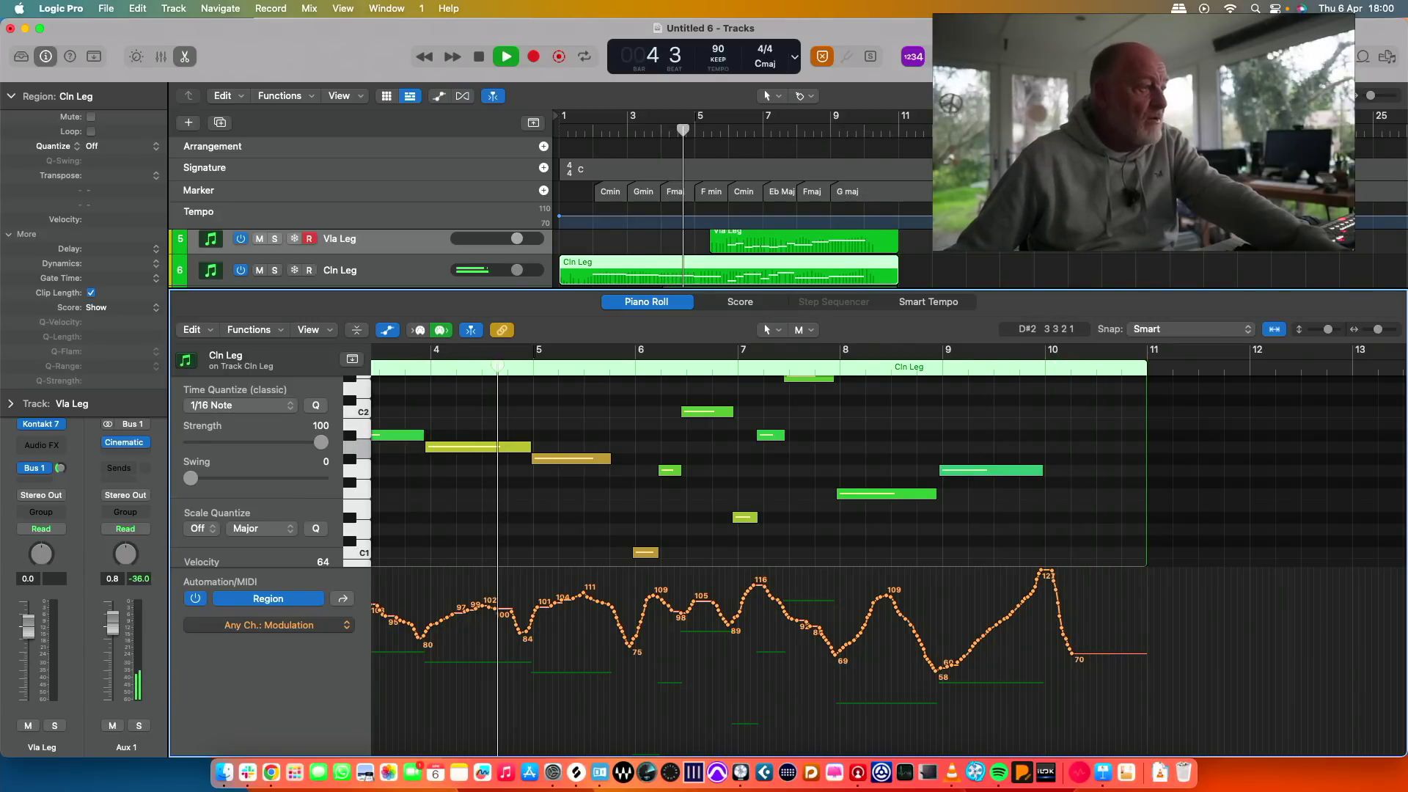
key("x")
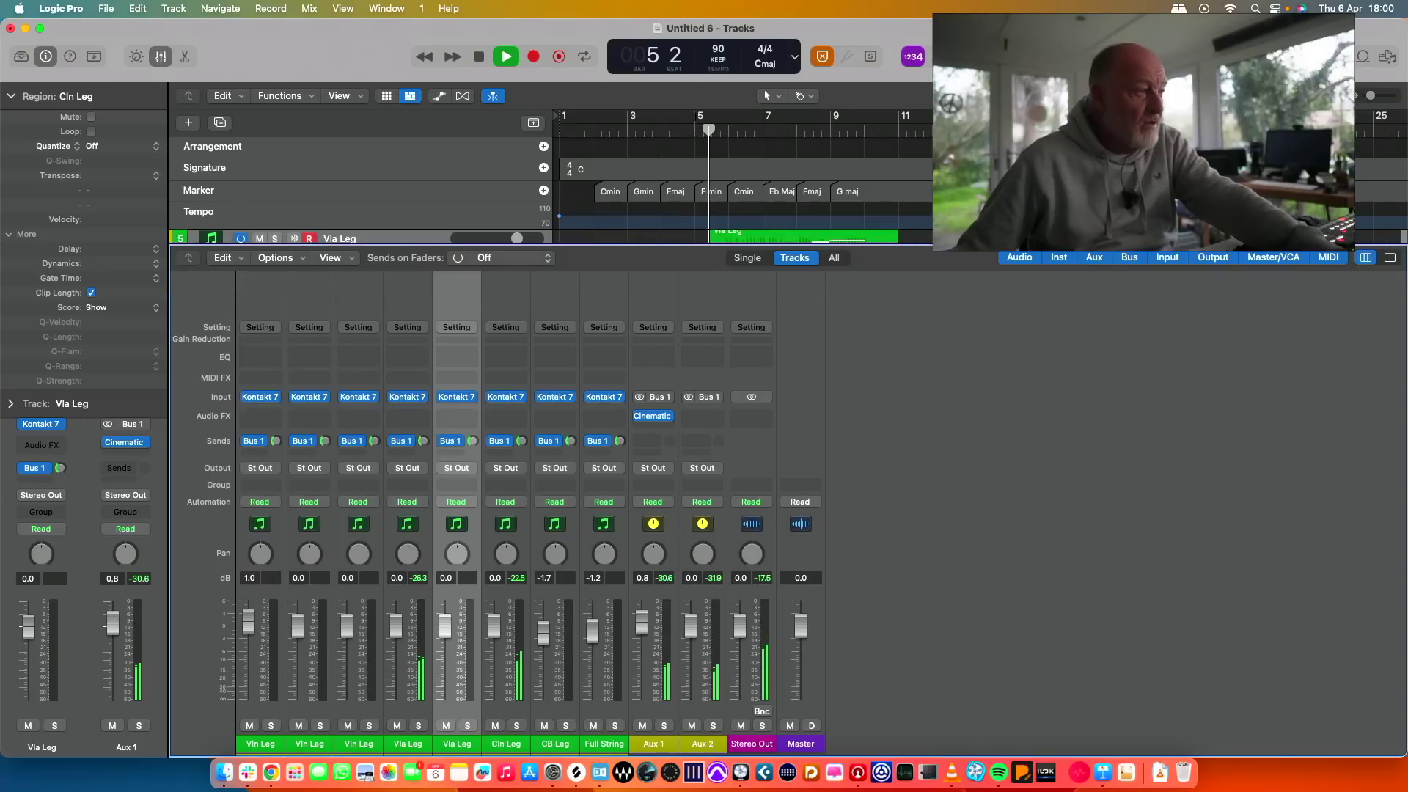
key("x")
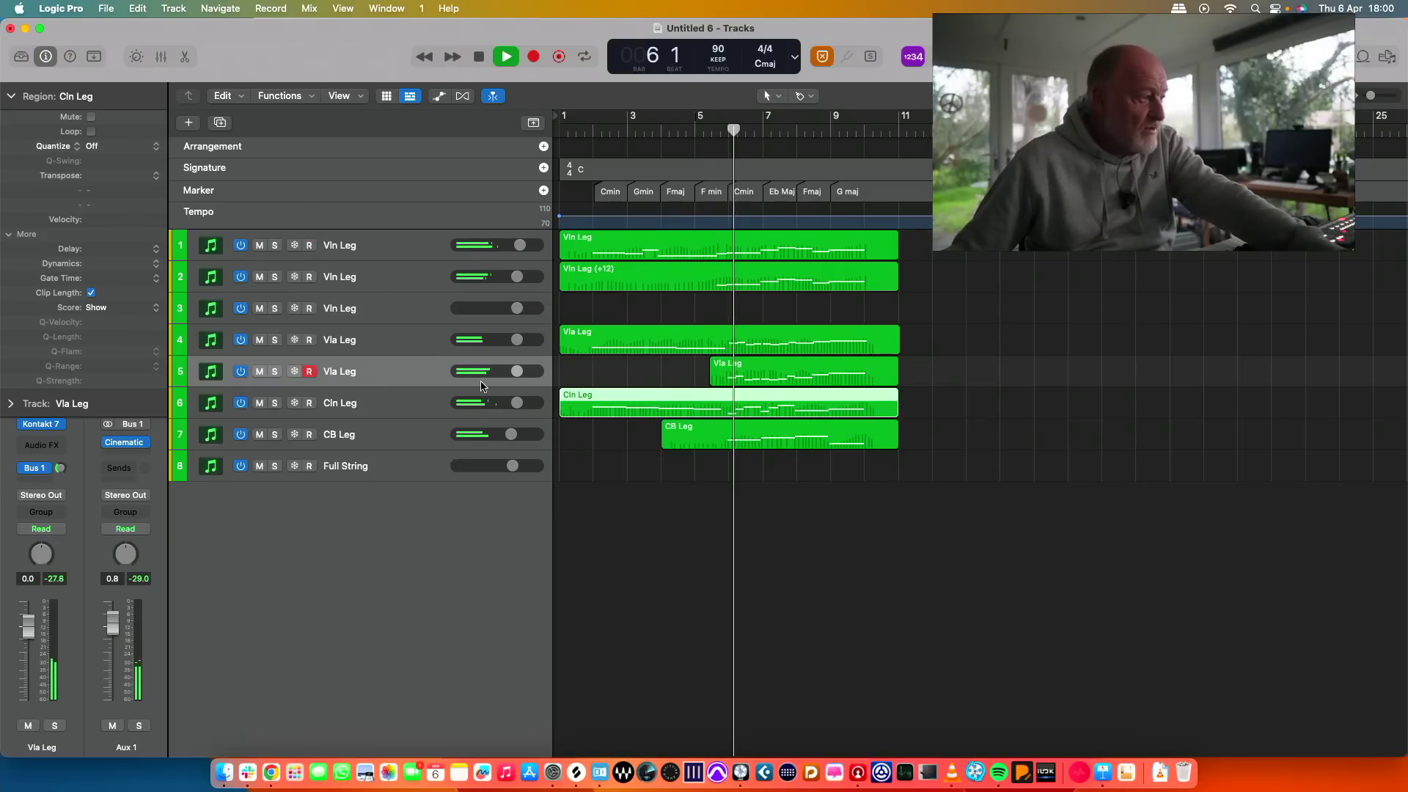
Lower the volume of the track 5 Vla Leg to -1.4 dB and replay the passage from bar 5.
left_click_drag(517, 370, 512, 371)
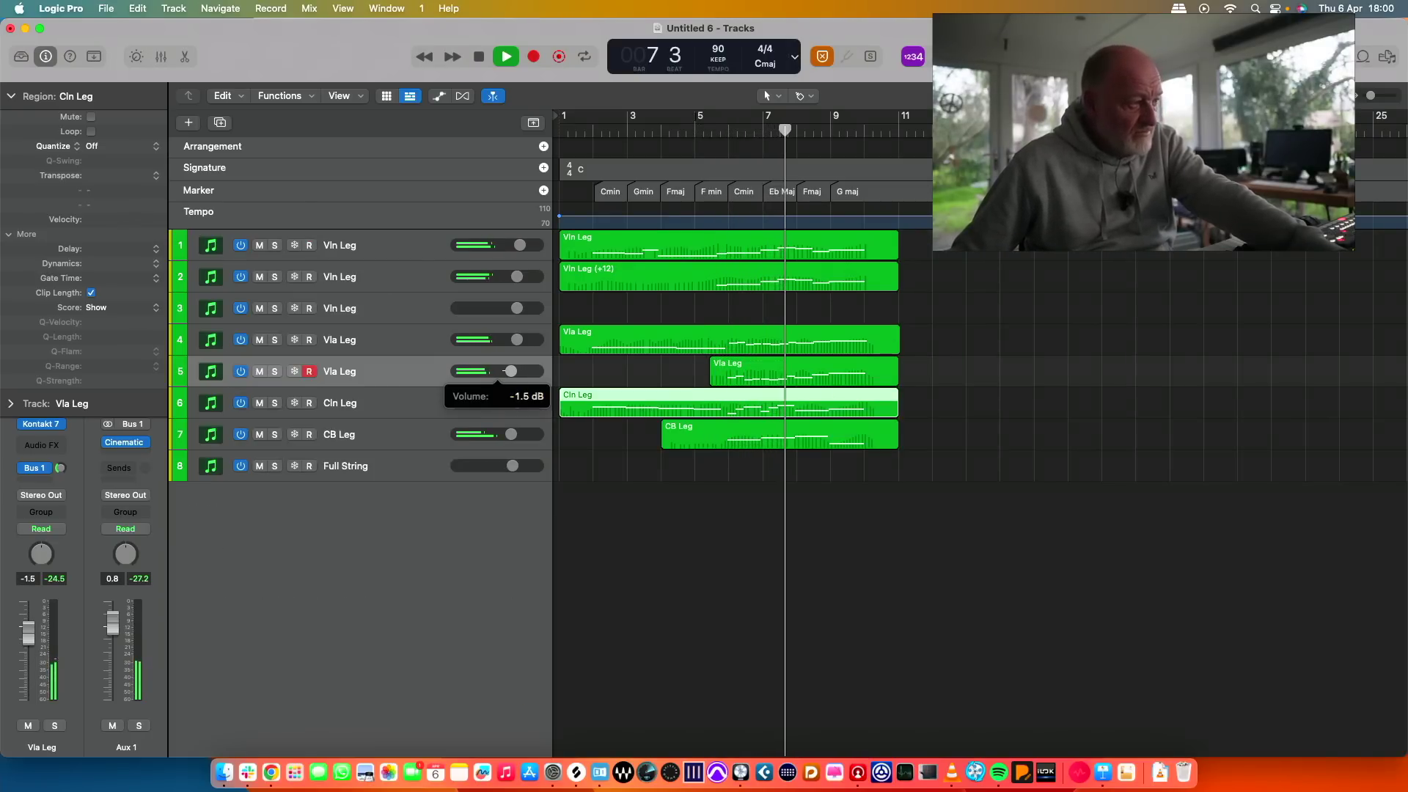
left_click_drag(503, 371, 505, 371)
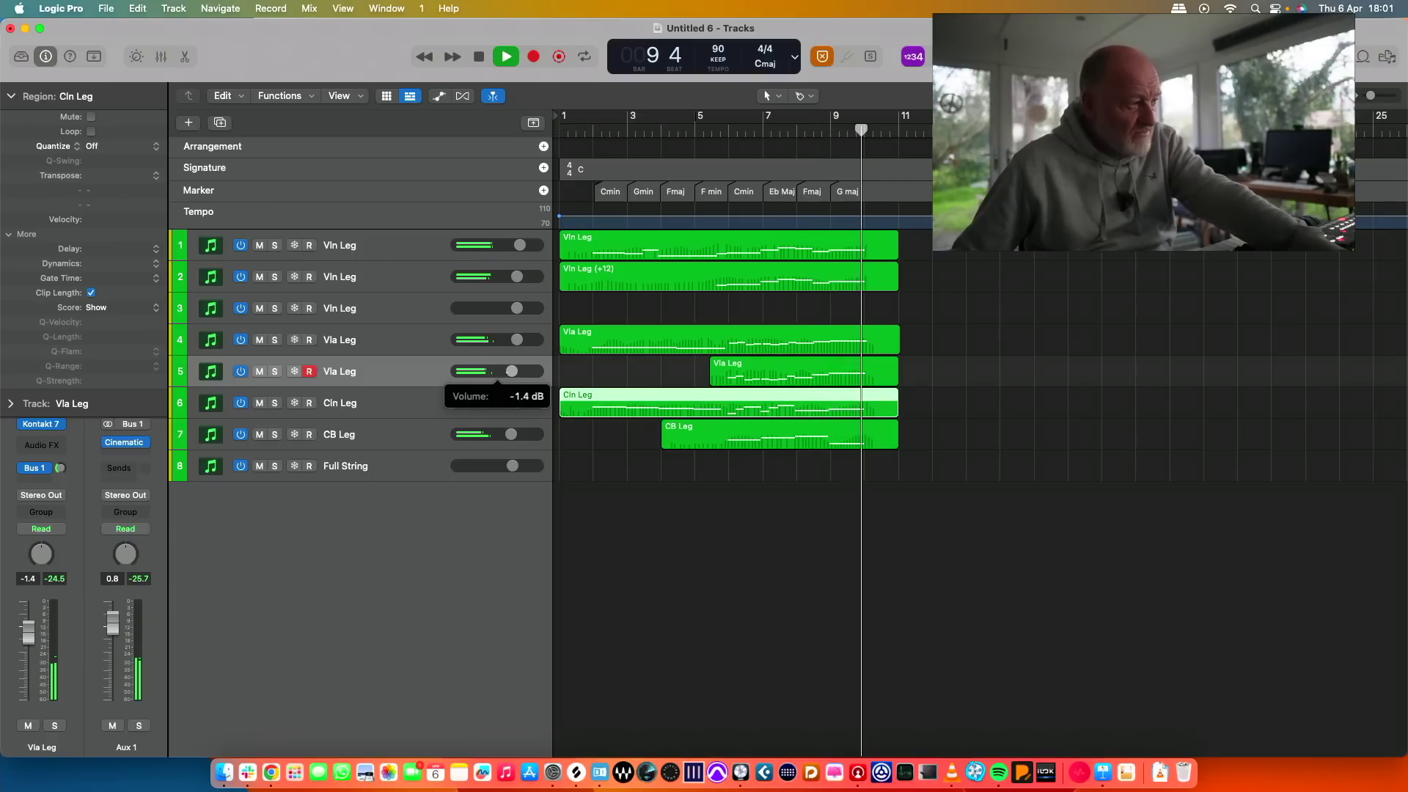
key("space")
left_click(695, 128)
key("space")
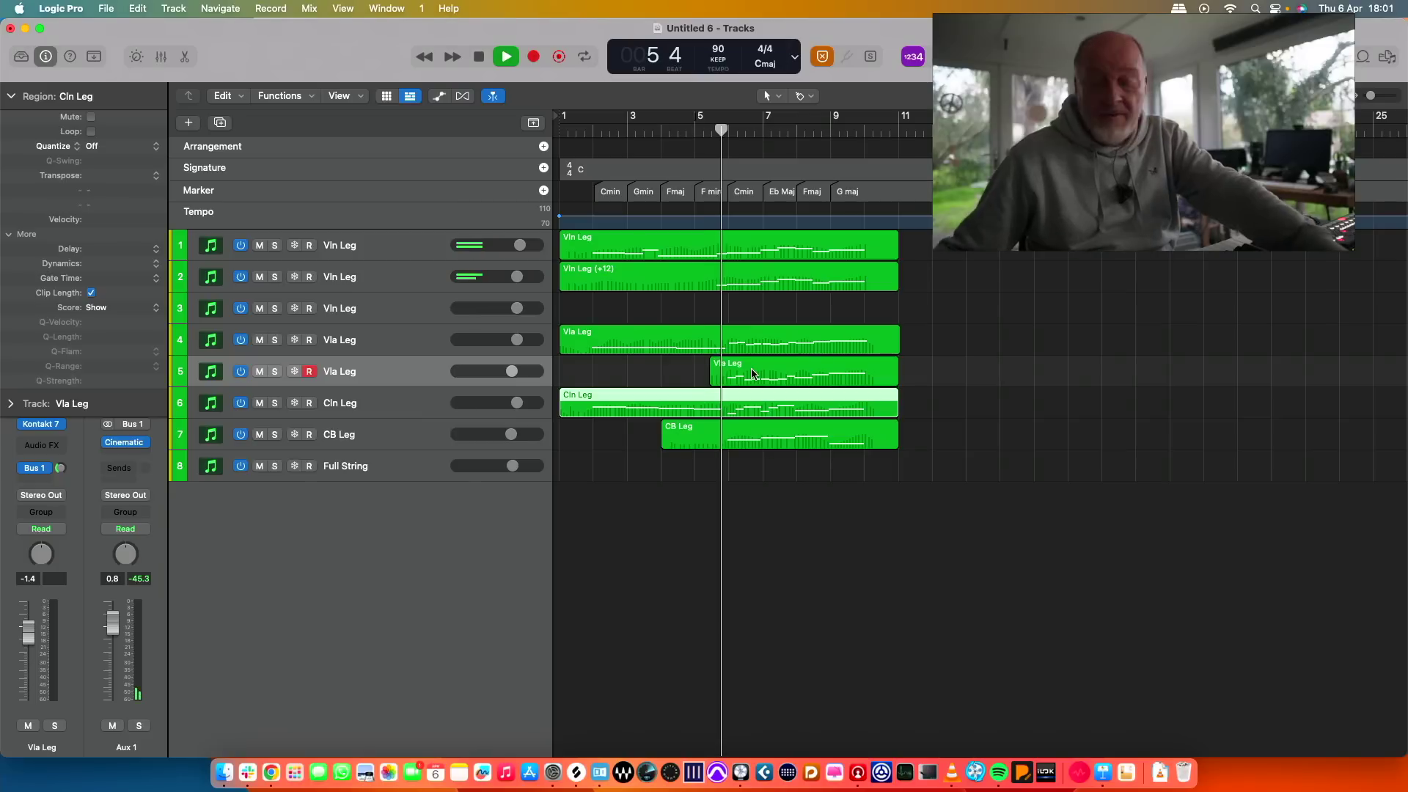
Stop playback and delete the Vla Leg region on track 5.
key("super+Right")
key("super+Right")
key("super+Right")
key("super+Right")
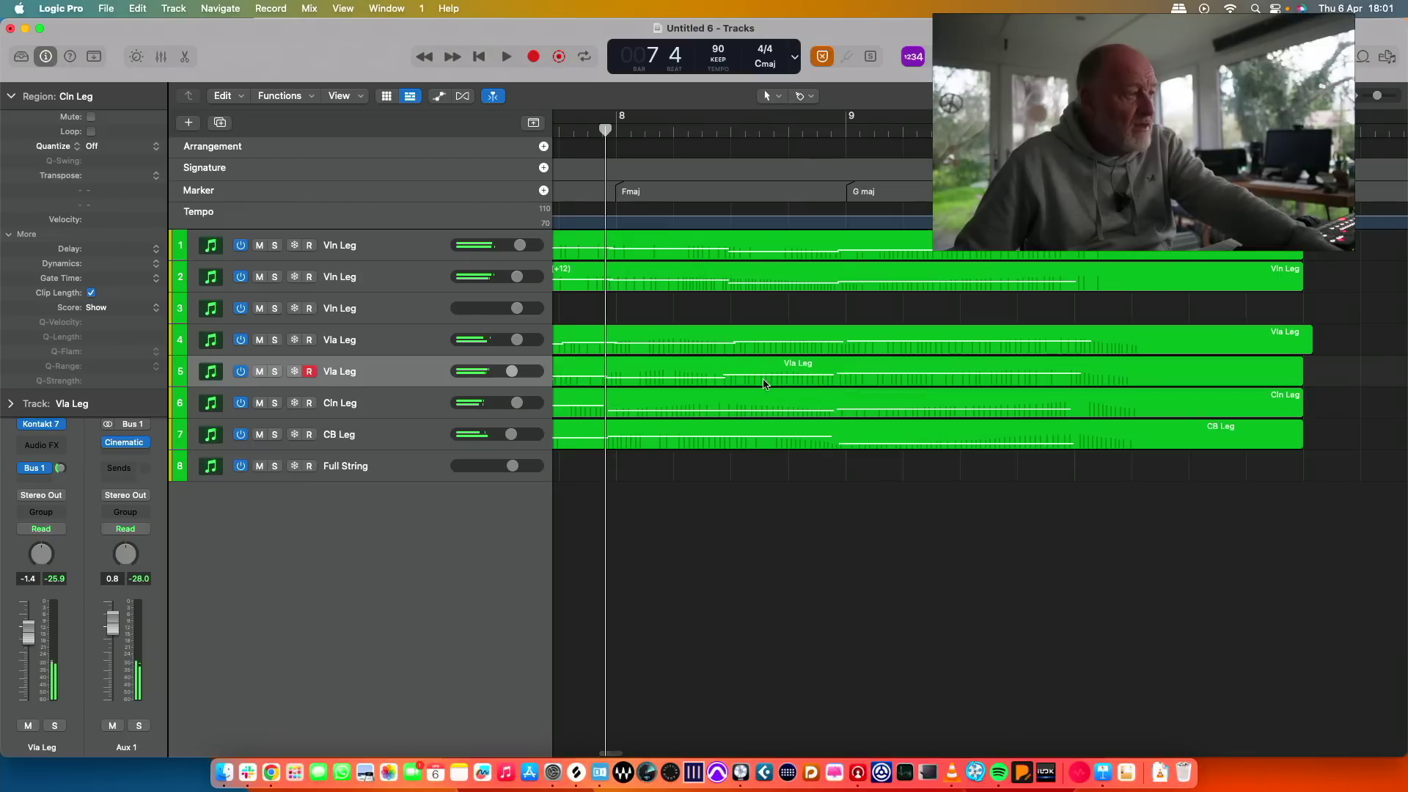
key("space")
scroll(827, 387, "left", 10)
scroll(821, 391, "left", 3)
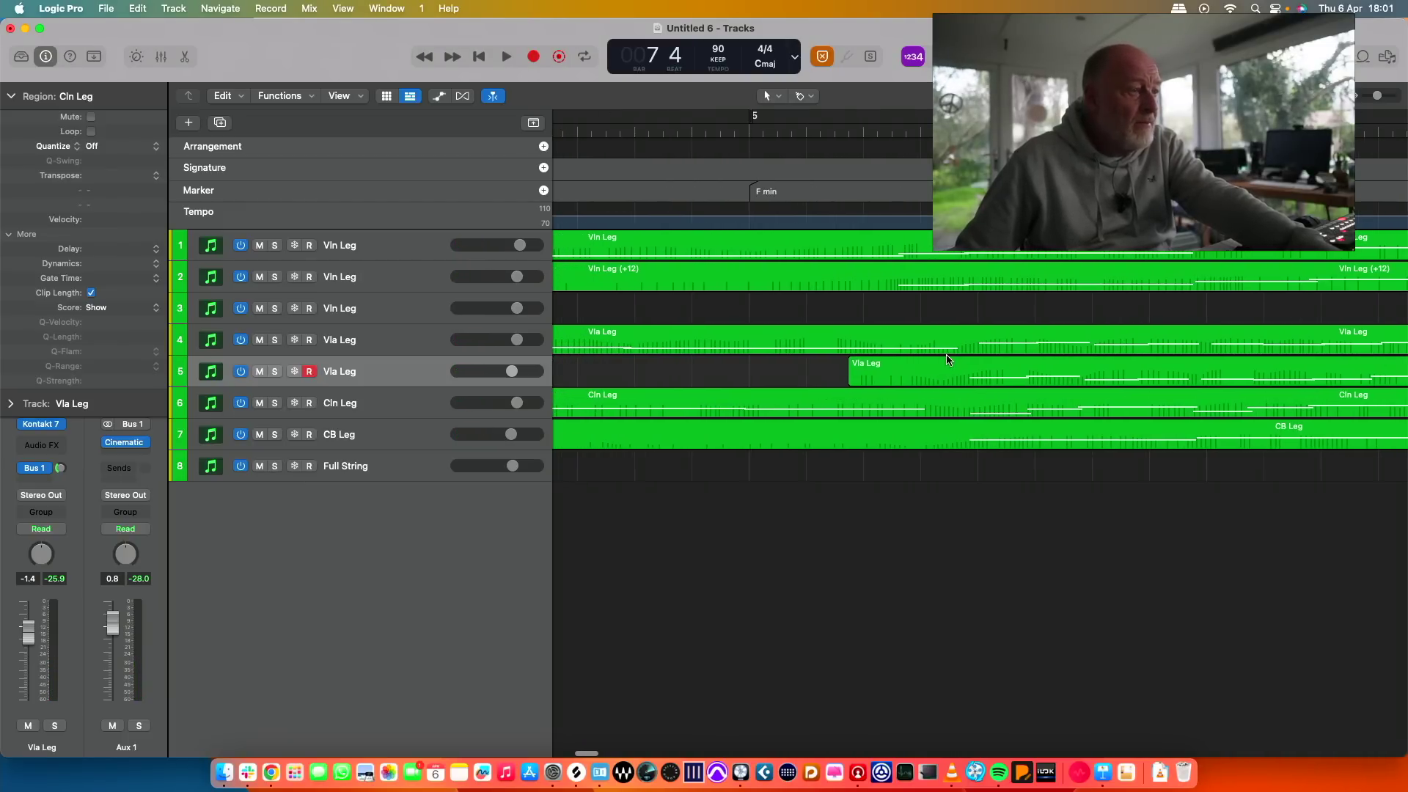
left_click(961, 382)
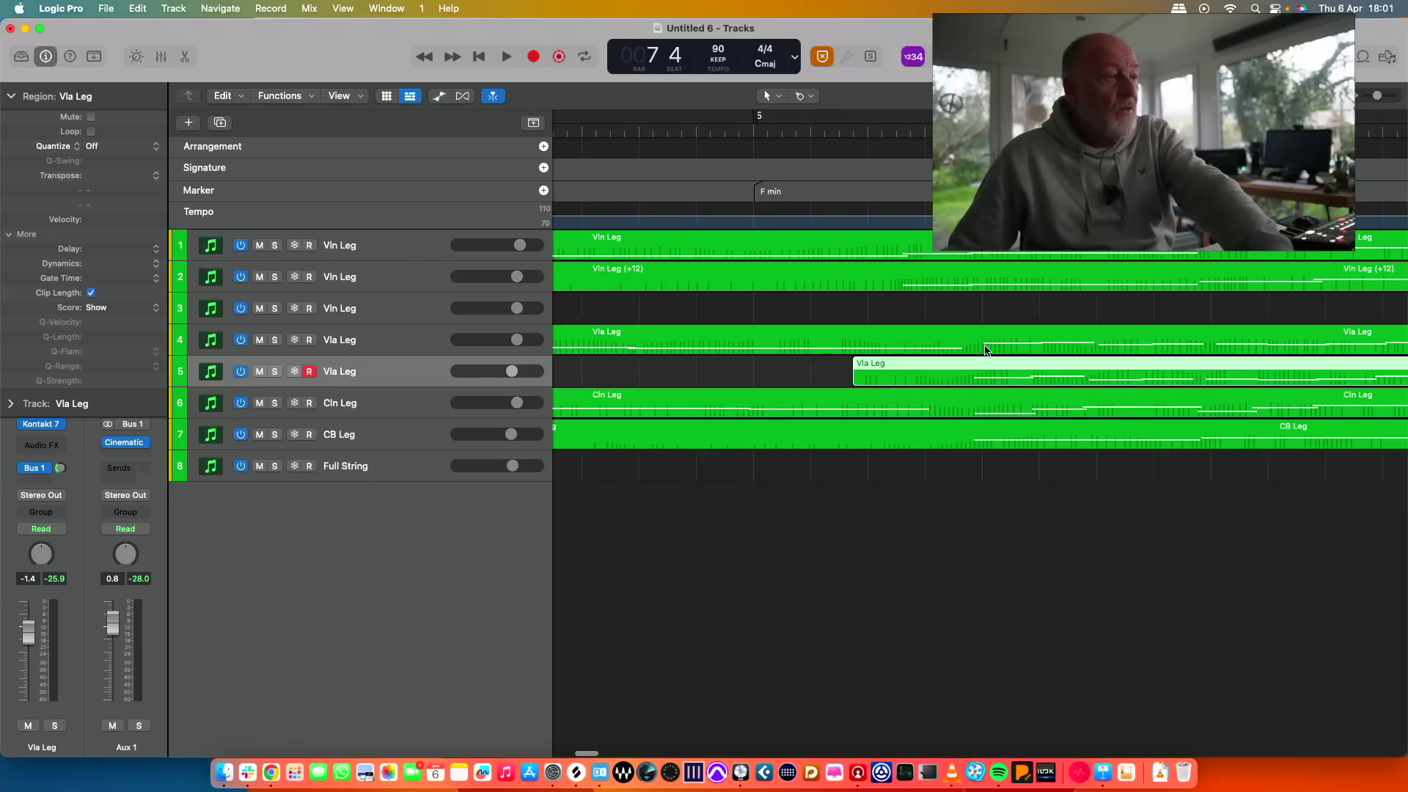
key("Delete")
Audition the joined Vla Leg region on track 4 from just before bar 6 and mute its four notes in bar 6.
double_click(984, 349)
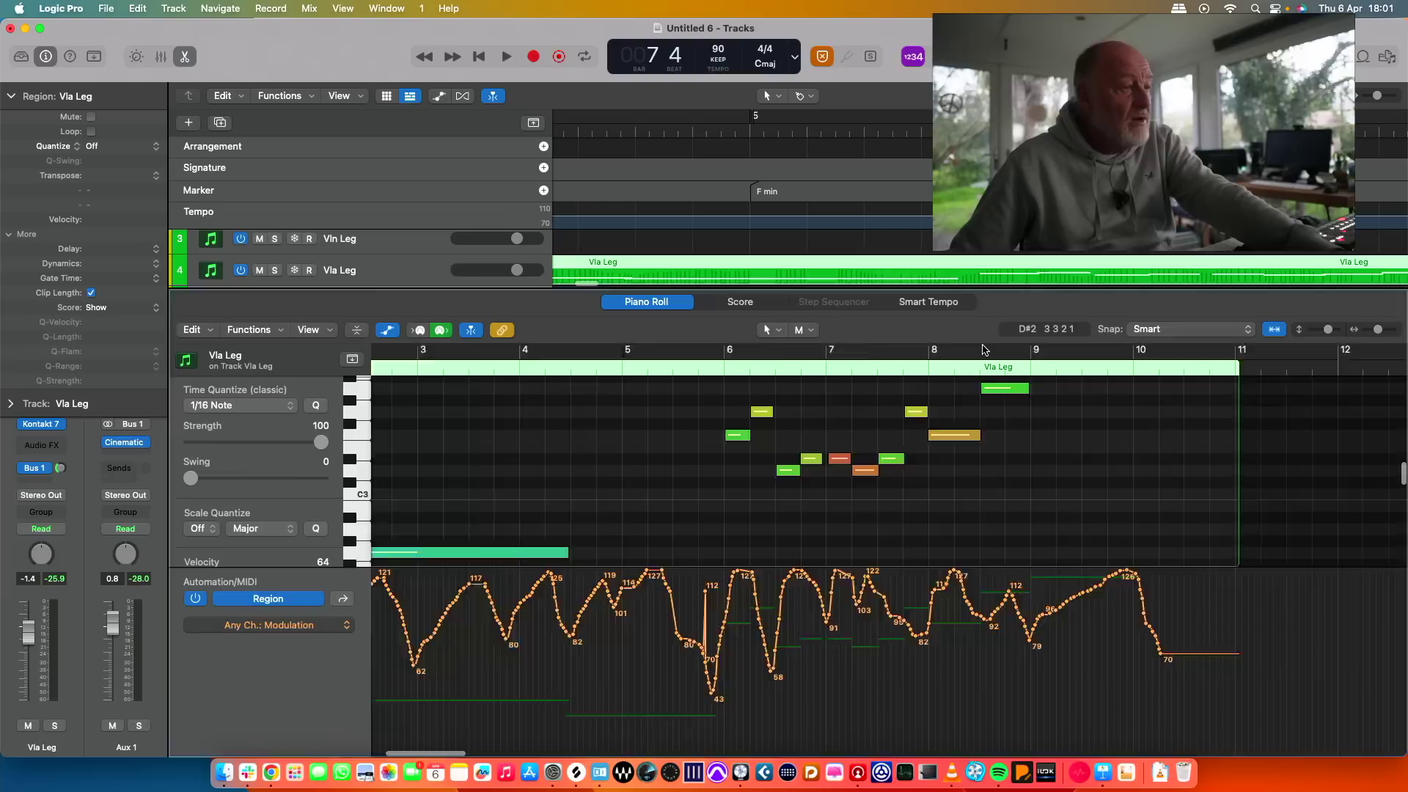
scroll(955, 451, "up", 3)
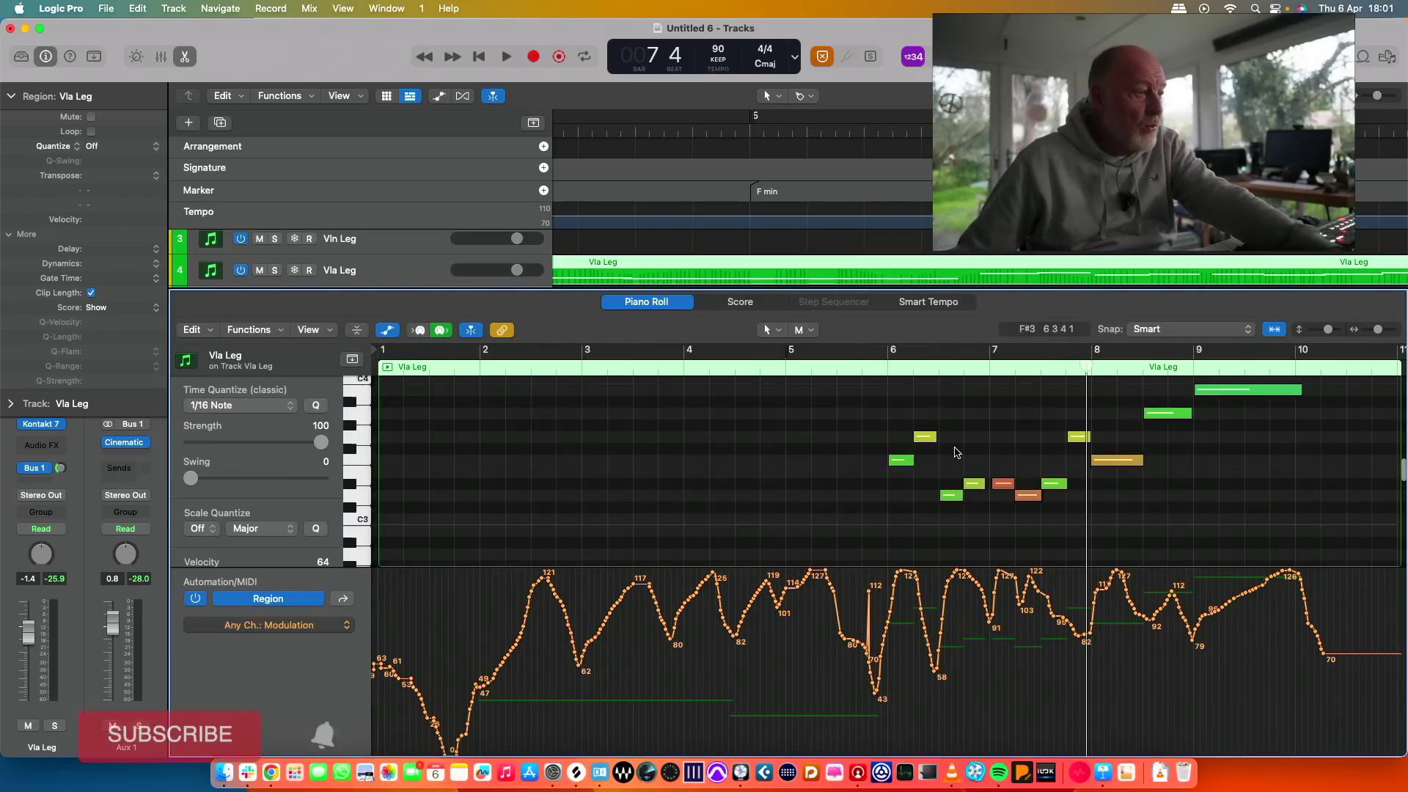
left_click(867, 369)
key("space")
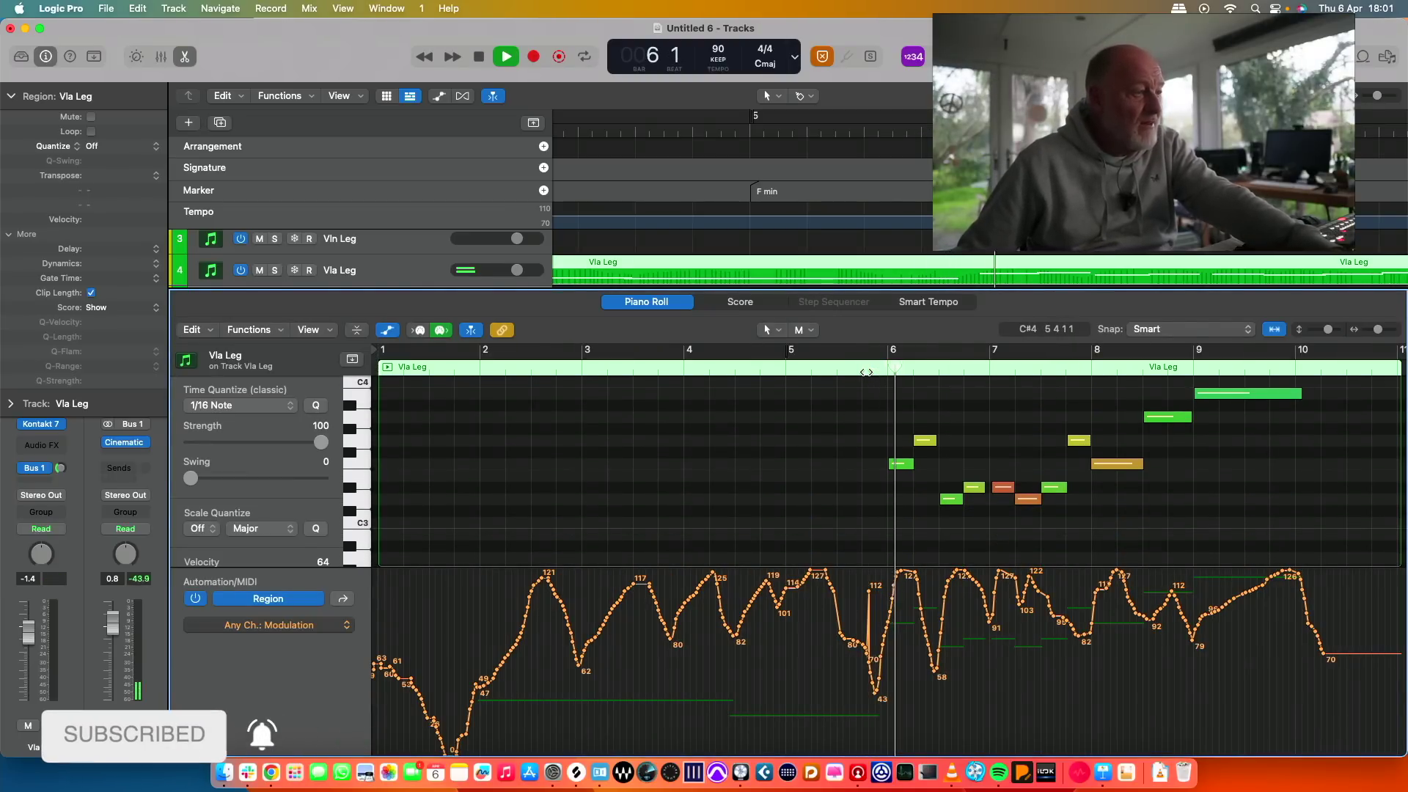
left_click_drag(865, 433, 982, 504)
key("space")
scroll(909, 381, "down", 1)
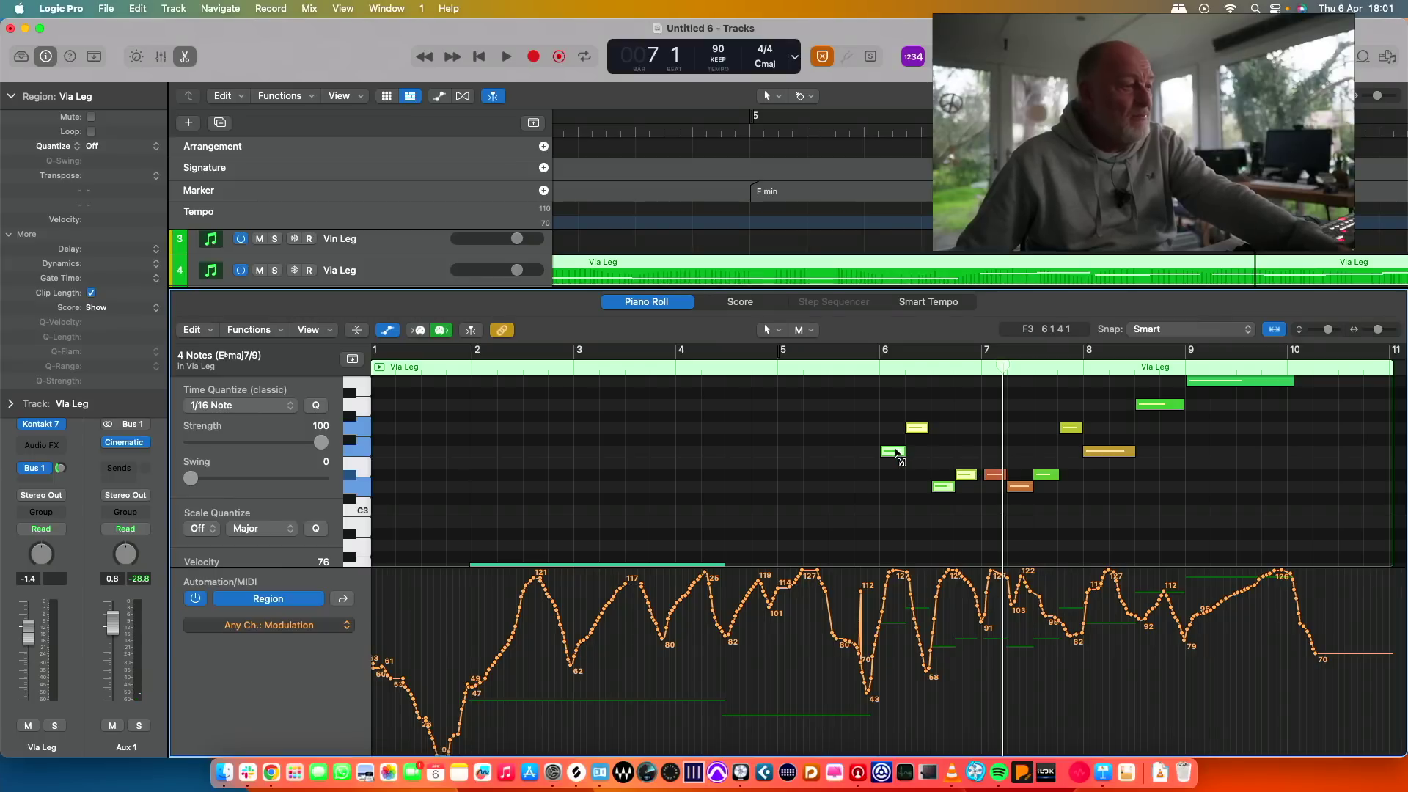
scroll(916, 396, "down", 1)
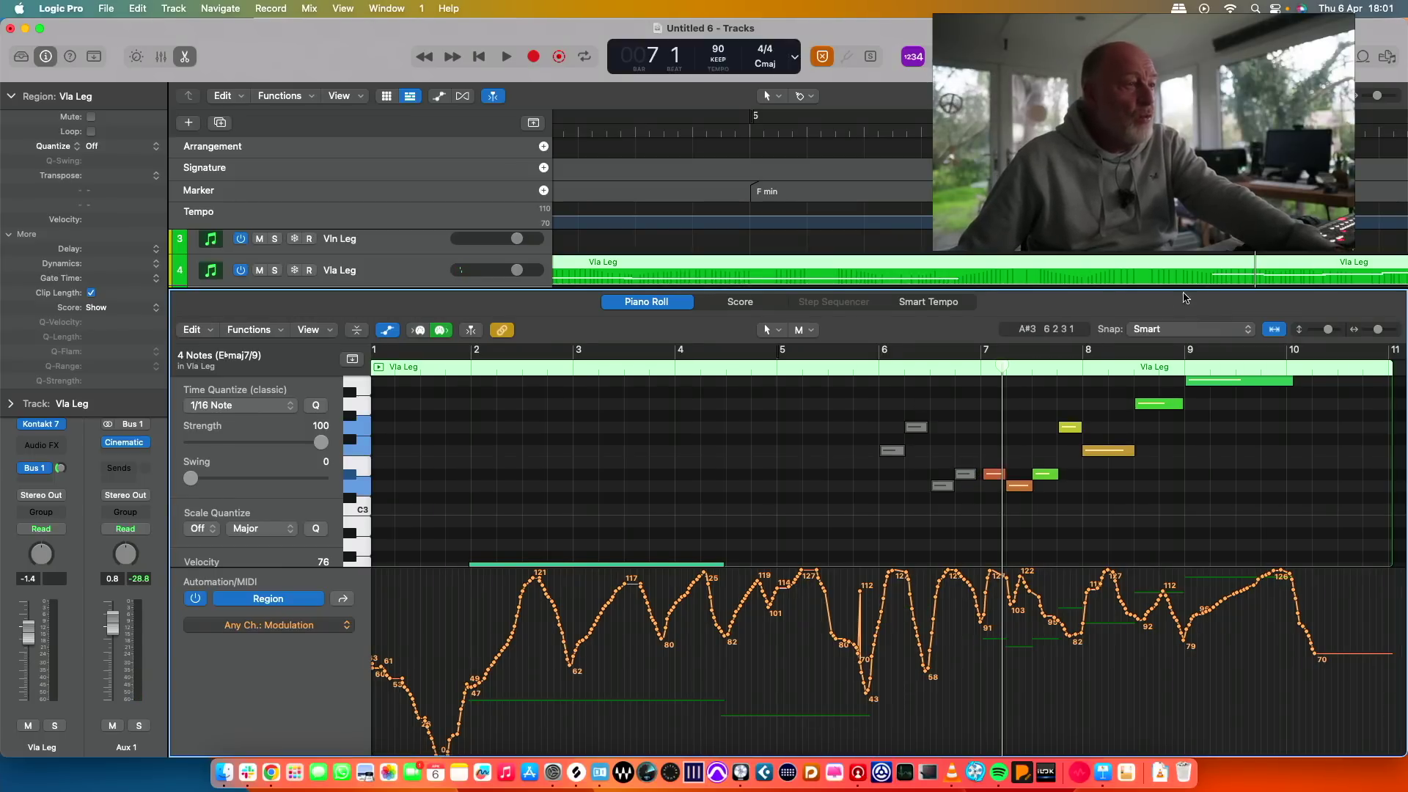
key("x")
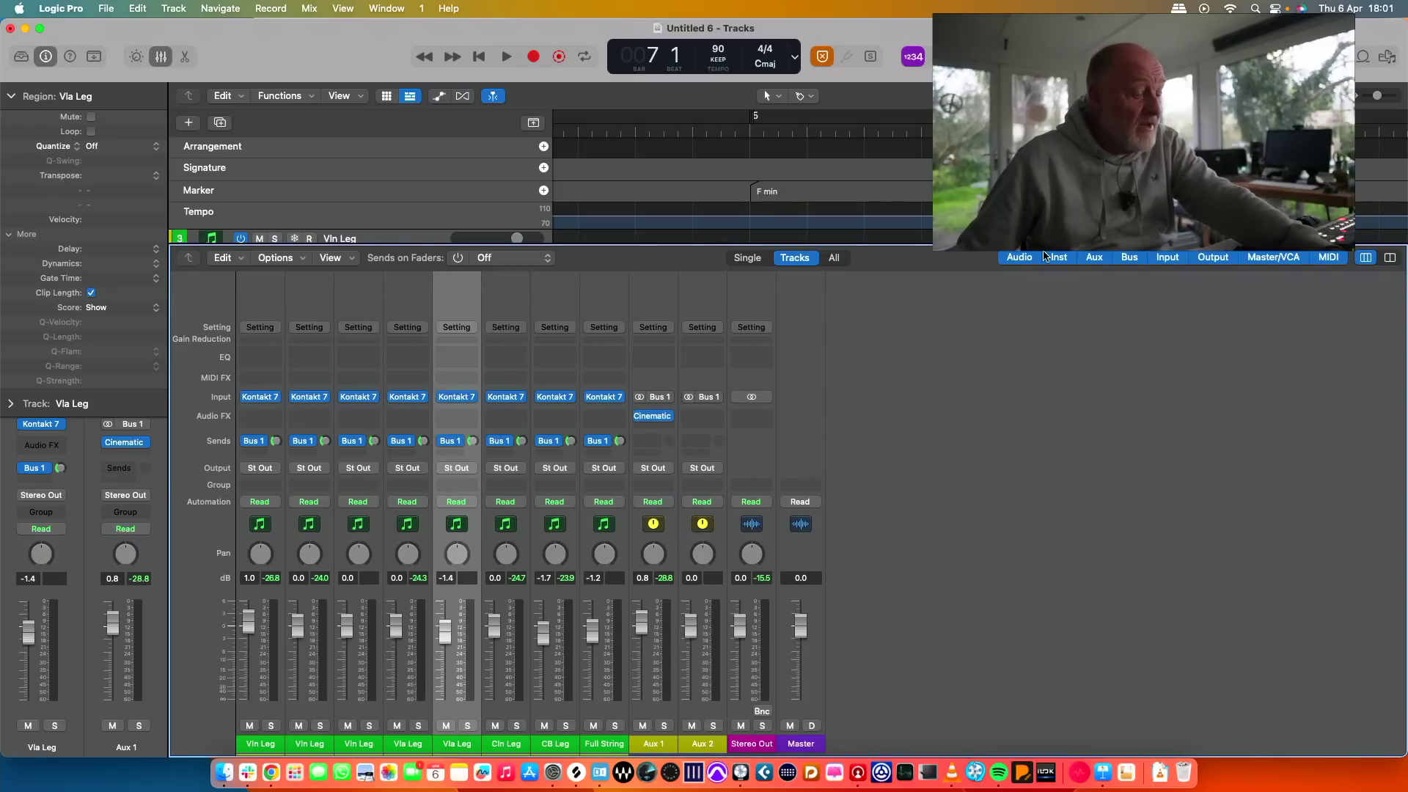
key("x")
Audition the passage from mid-bar 5, and record a new Vla Leg part on track 5 from bar 5 to bar 8.
key("space")
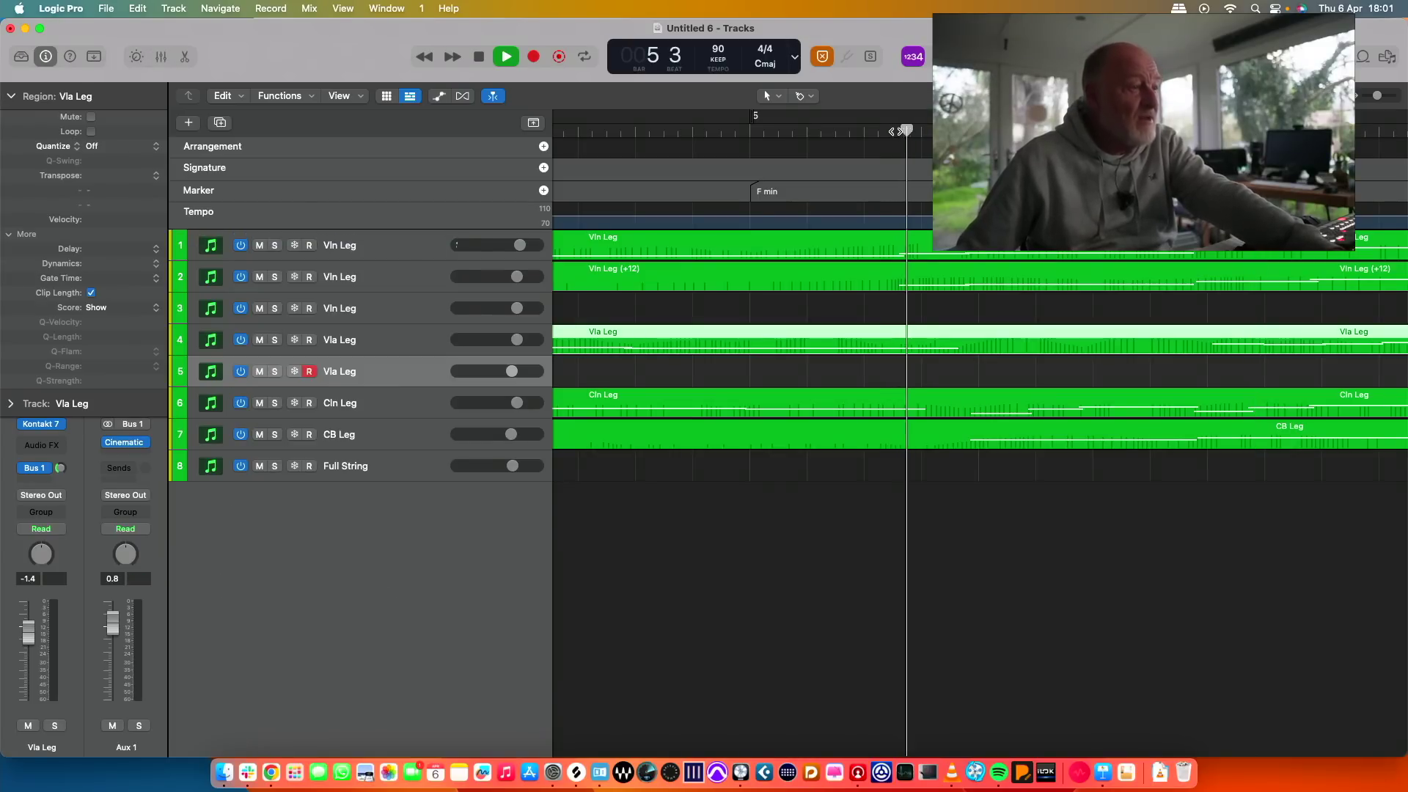
key("space")
left_click(399, 376)
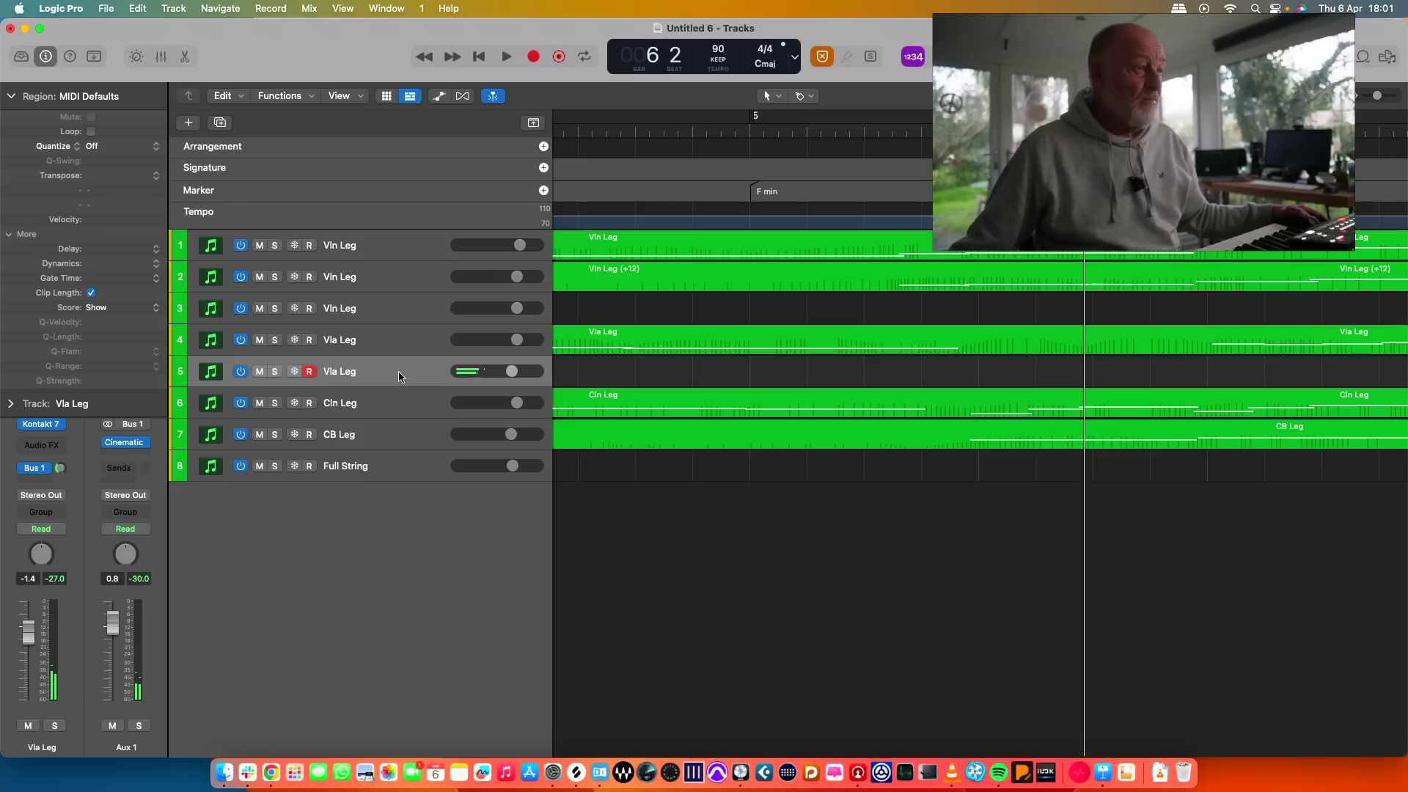
left_click(749, 130)
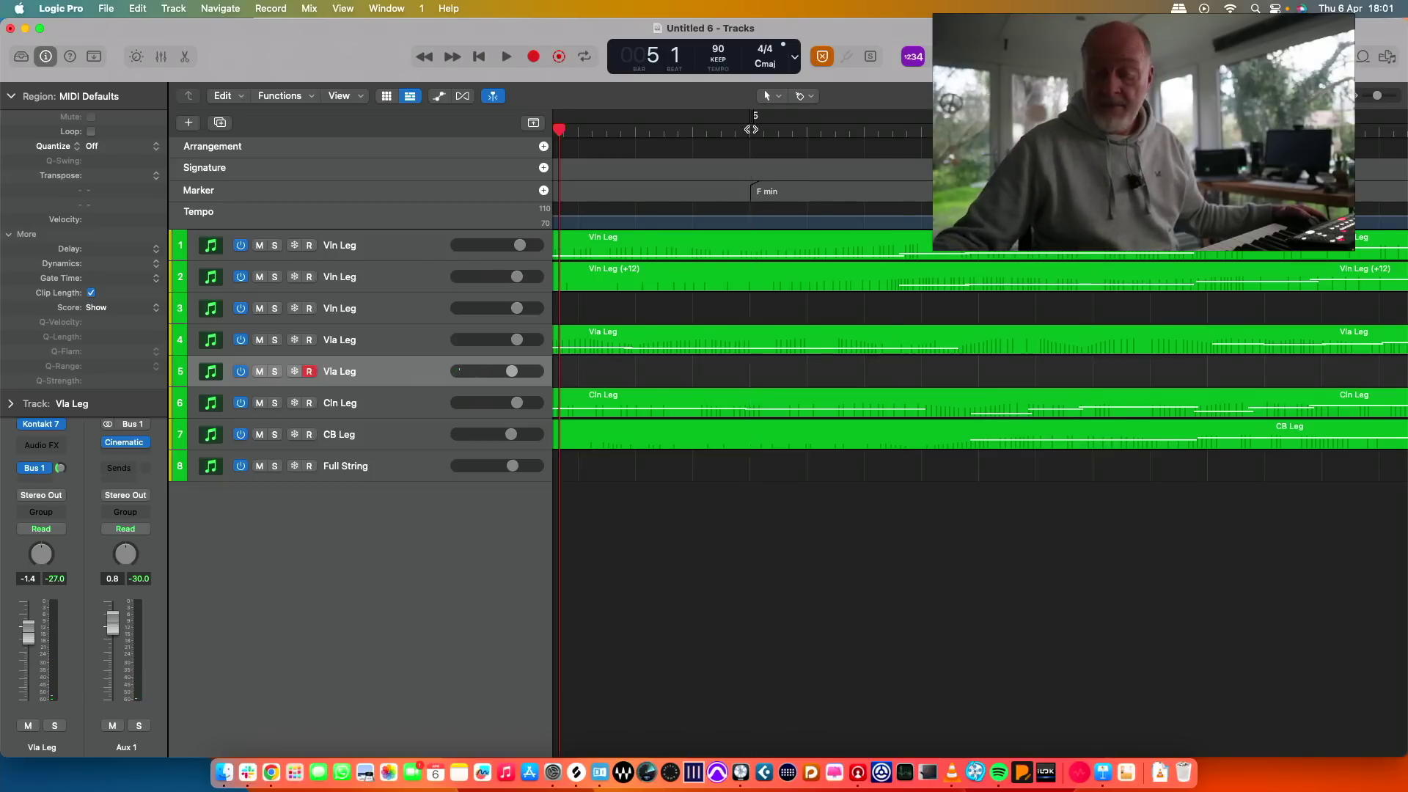
key("r")
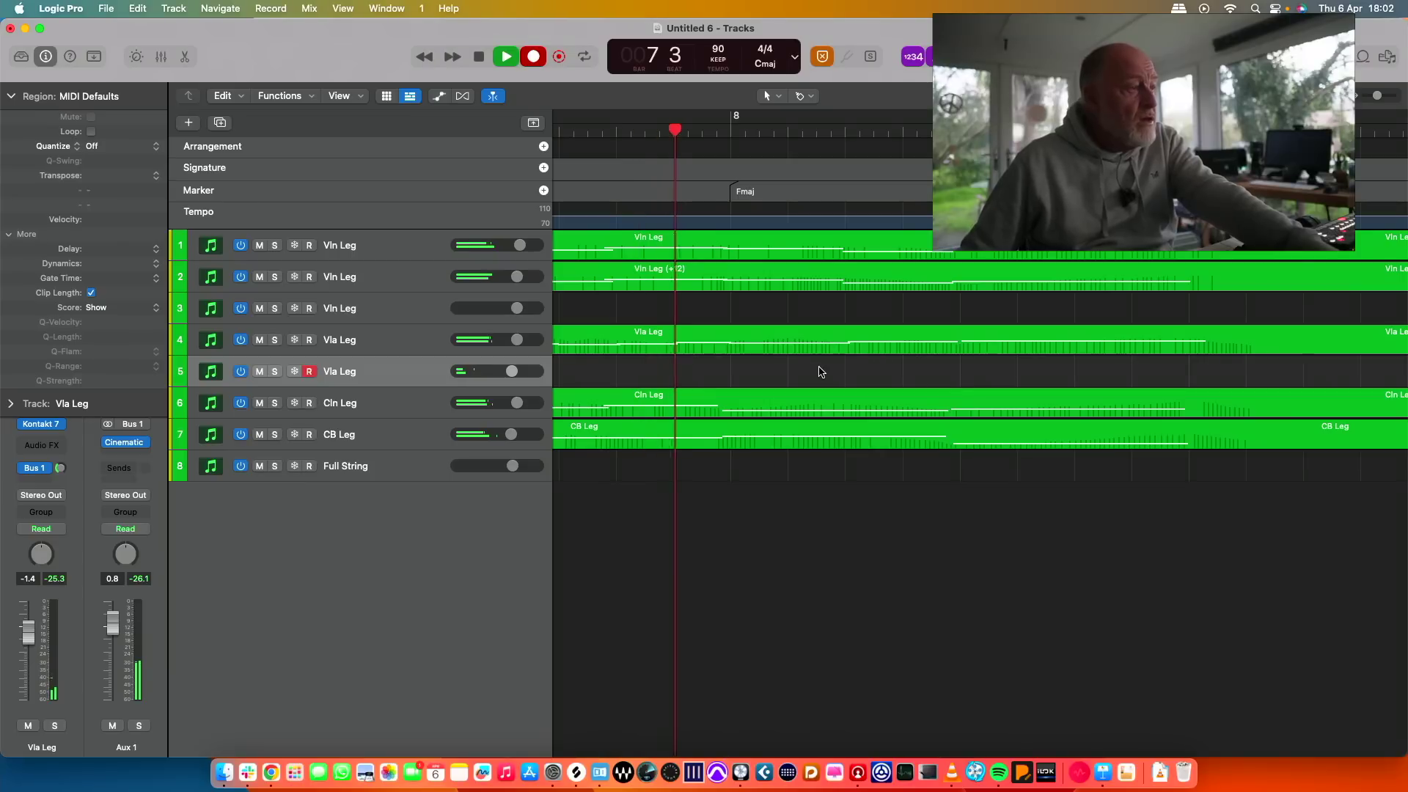
key("space")
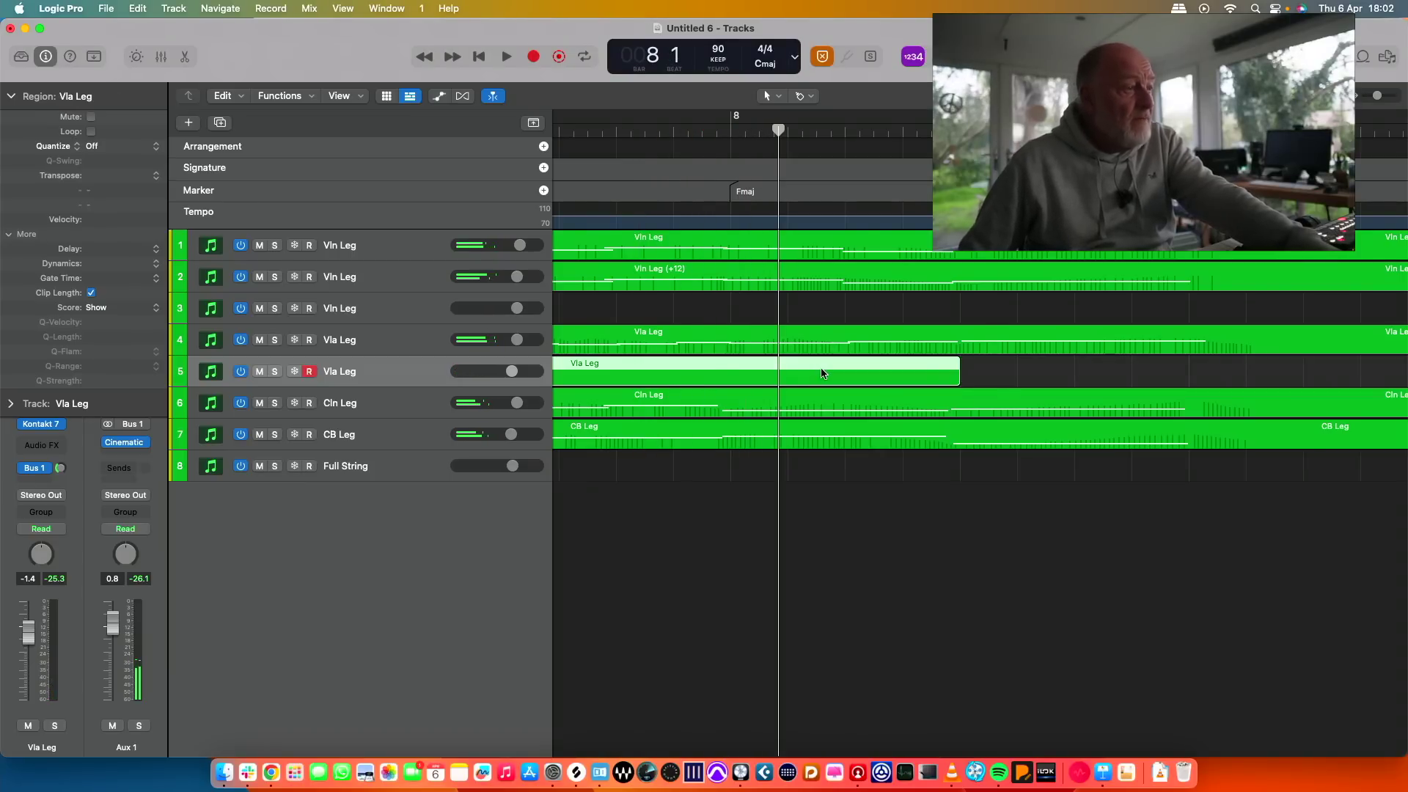
Trim the recorded Vla Leg region on track 5 to start at 5 3 1 211 with a length of 1 2 3 9.
scroll(755, 381, "left", 10)
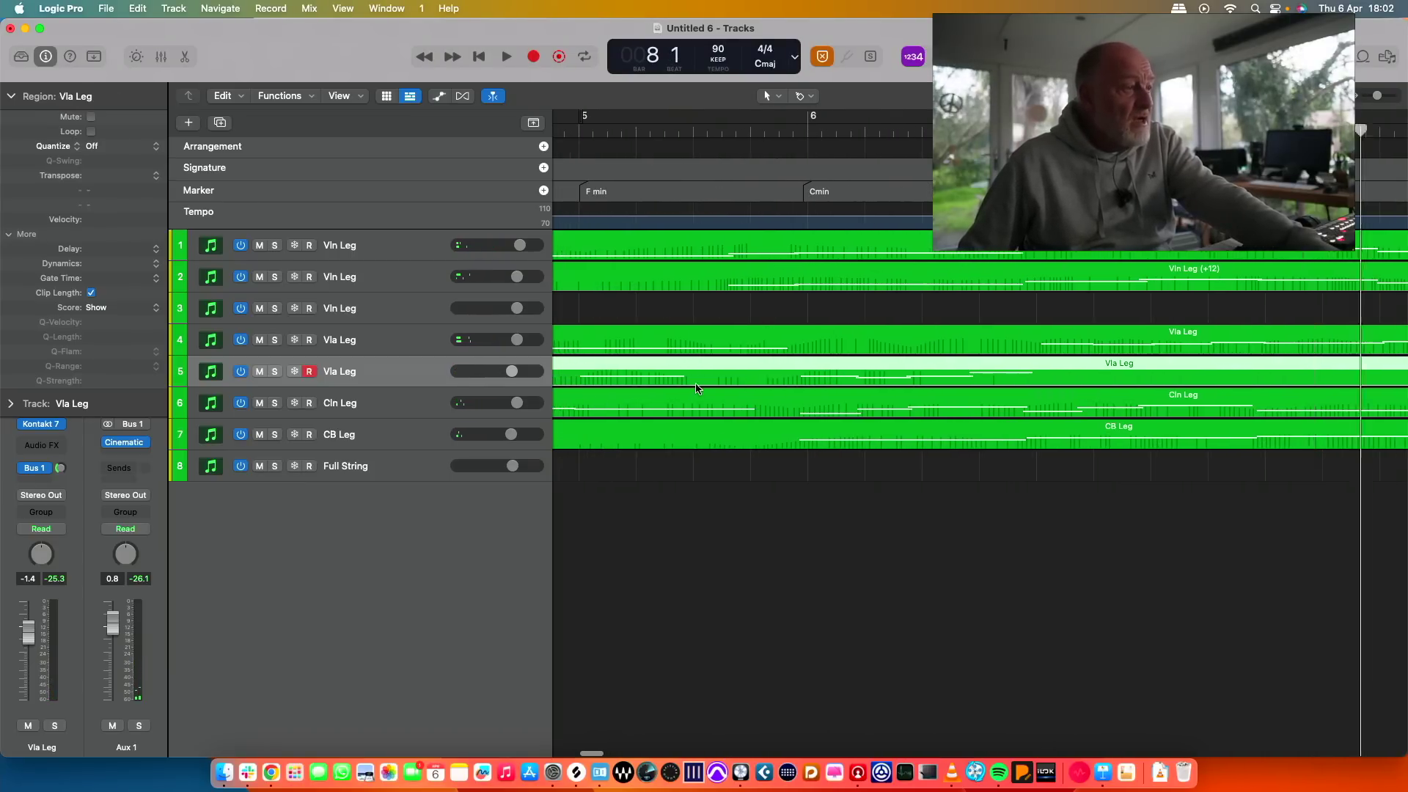
scroll(697, 389, "left", 10)
left_click_drag(951, 370, 1233, 366)
scroll(1235, 363, "right", 5)
scroll(1230, 362, "right", 5)
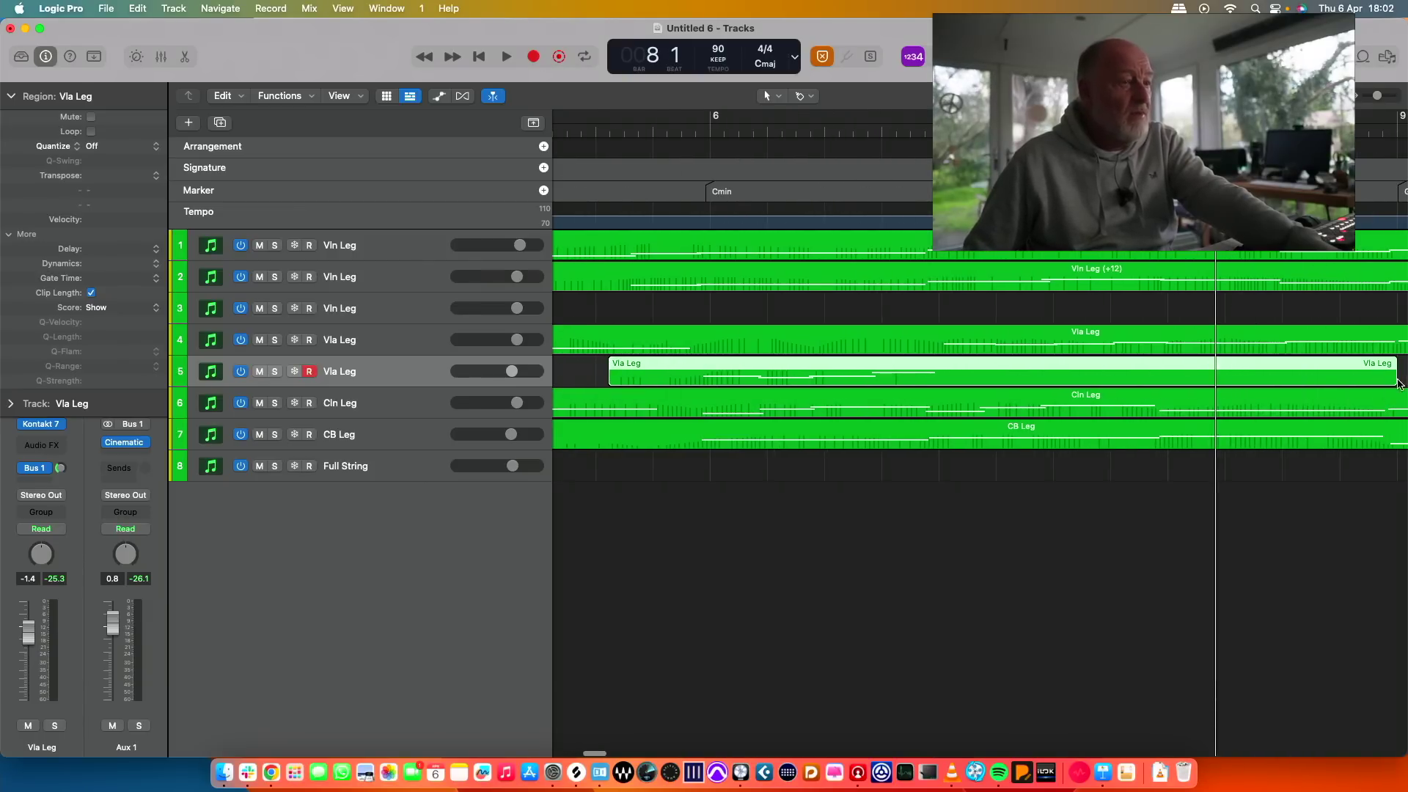
left_click_drag(1393, 378, 992, 378)
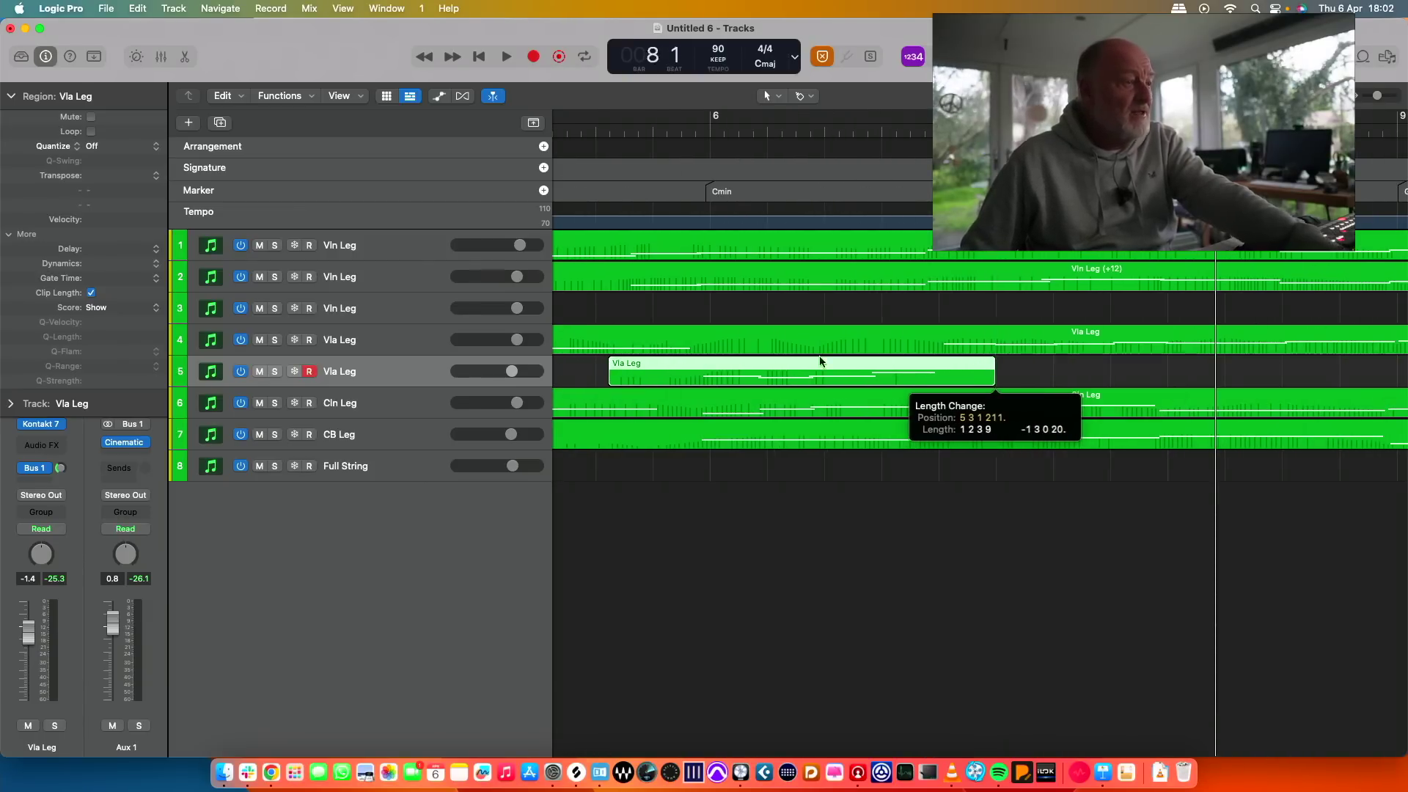
right_click(768, 370)
left_click(690, 372)
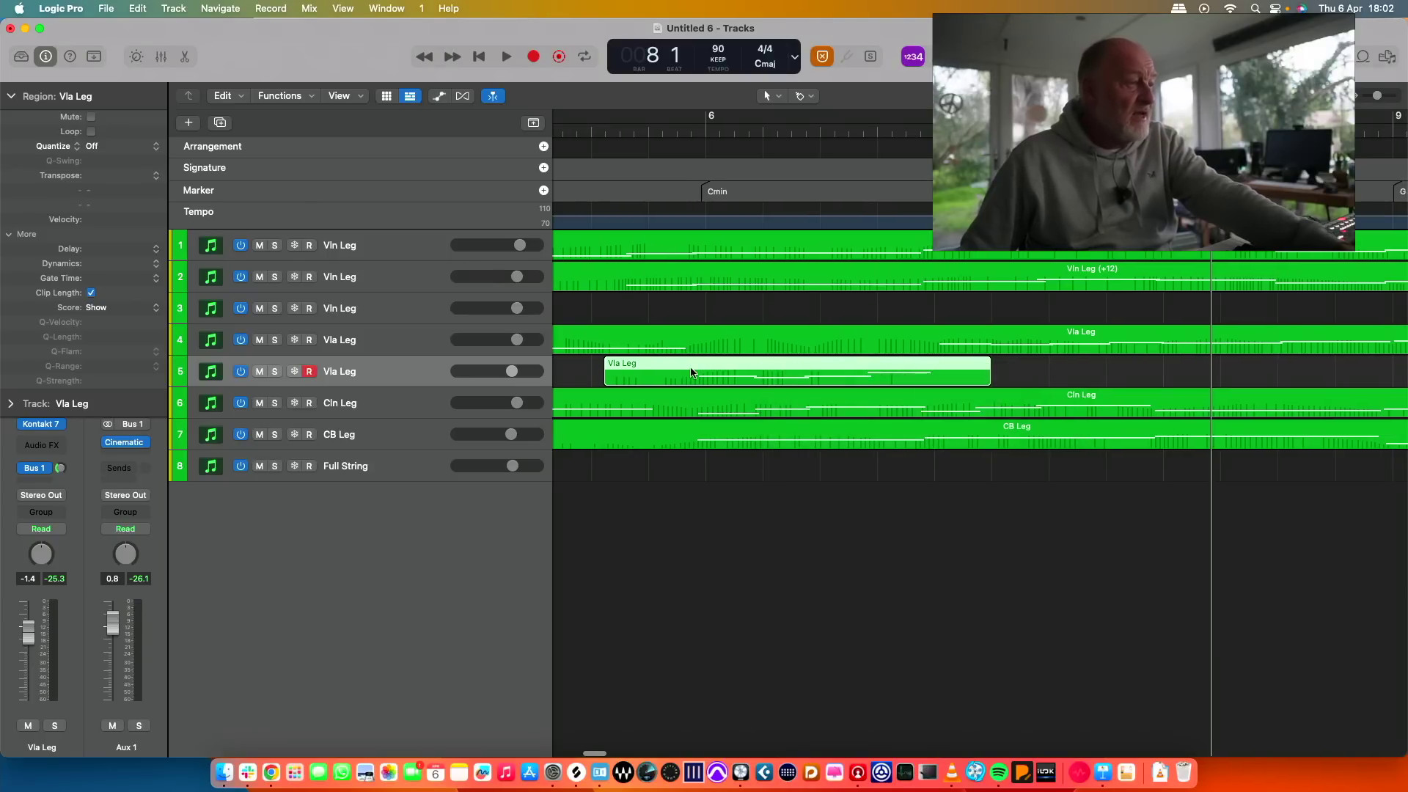
left_click_drag(691, 371, 693, 349)
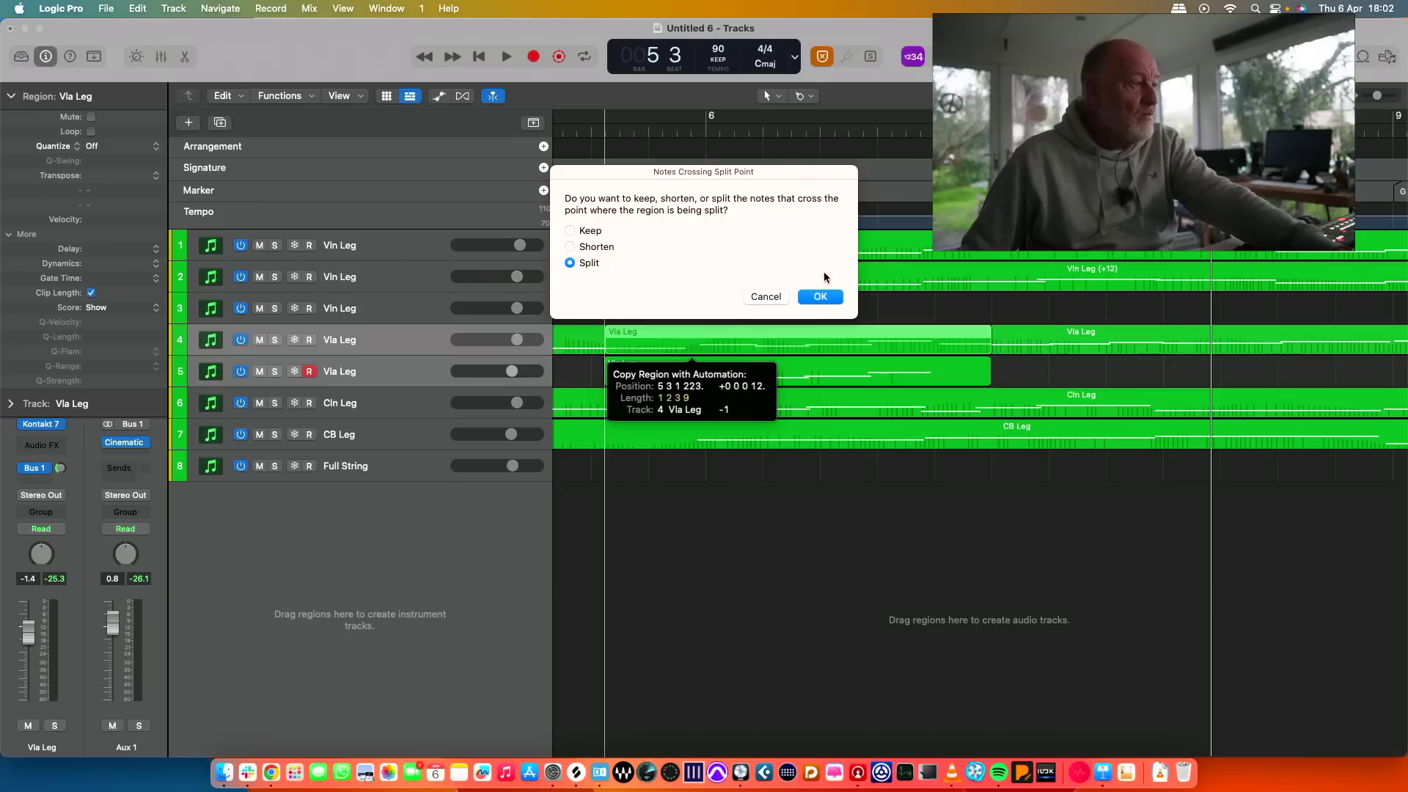
left_click(763, 296)
key("super+z")
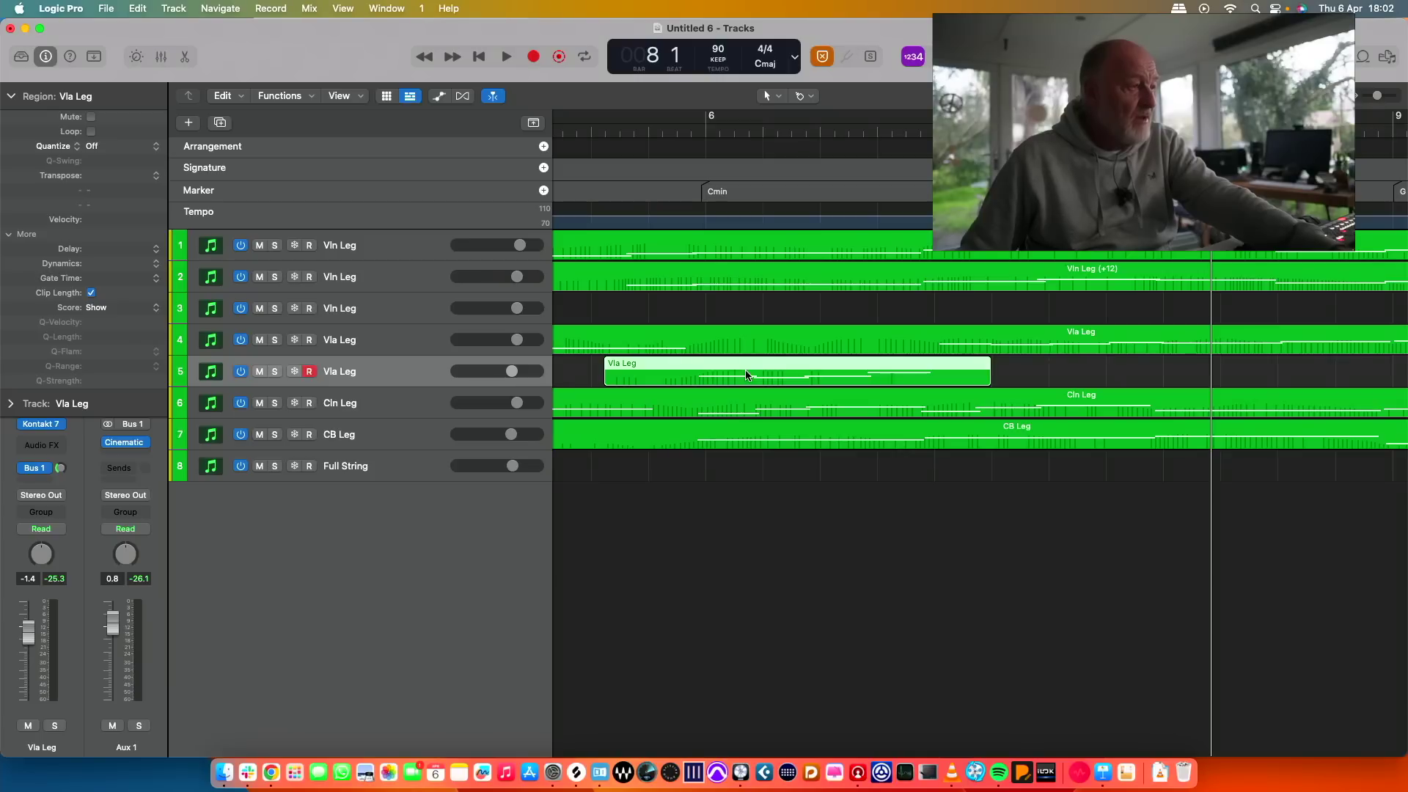
Copy the track 5 Vla Leg region onto track 4 at bar 5 beat 3, keeping notes that cross the split, and delete the original.
left_click(596, 130)
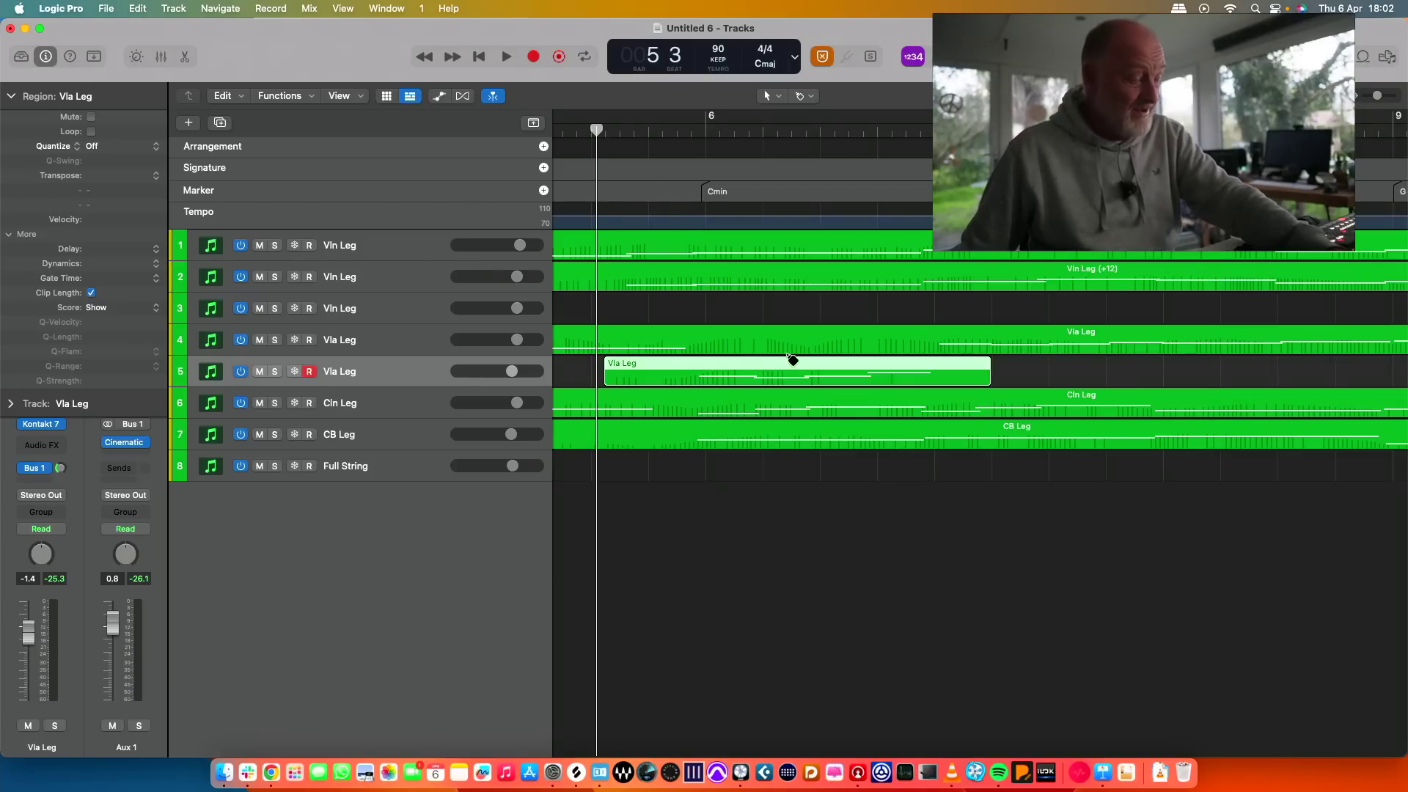
left_click(419, 338)
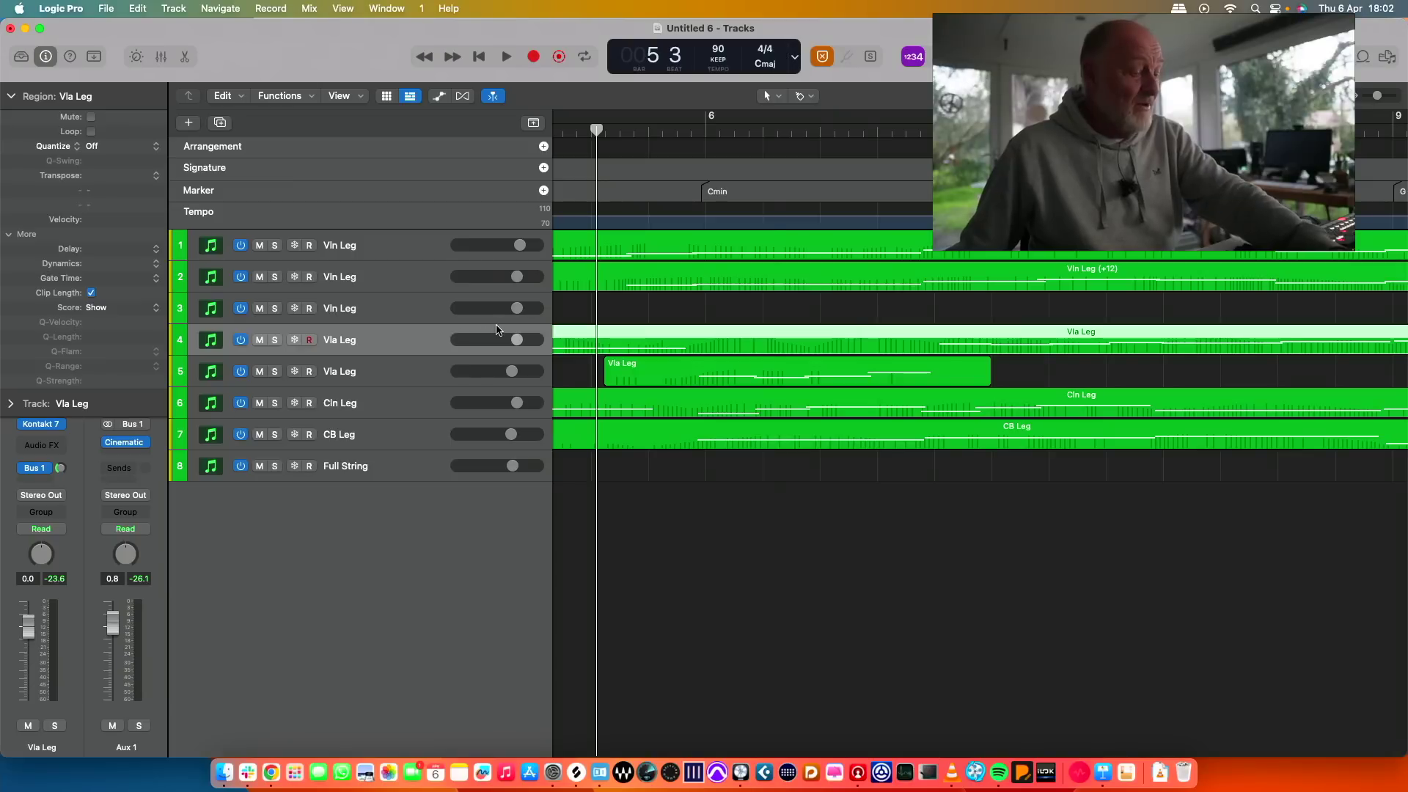
key("super+t")
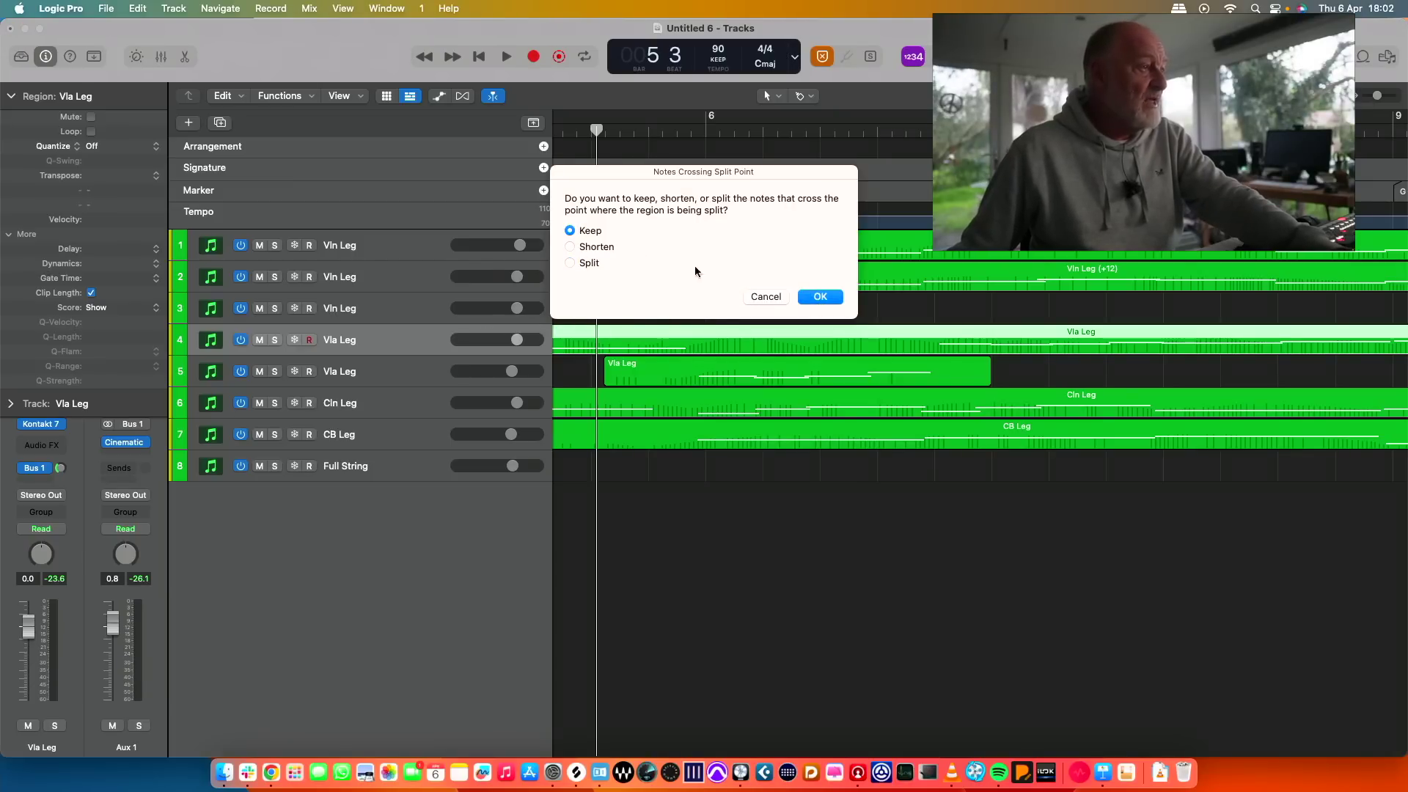
left_click(819, 297)
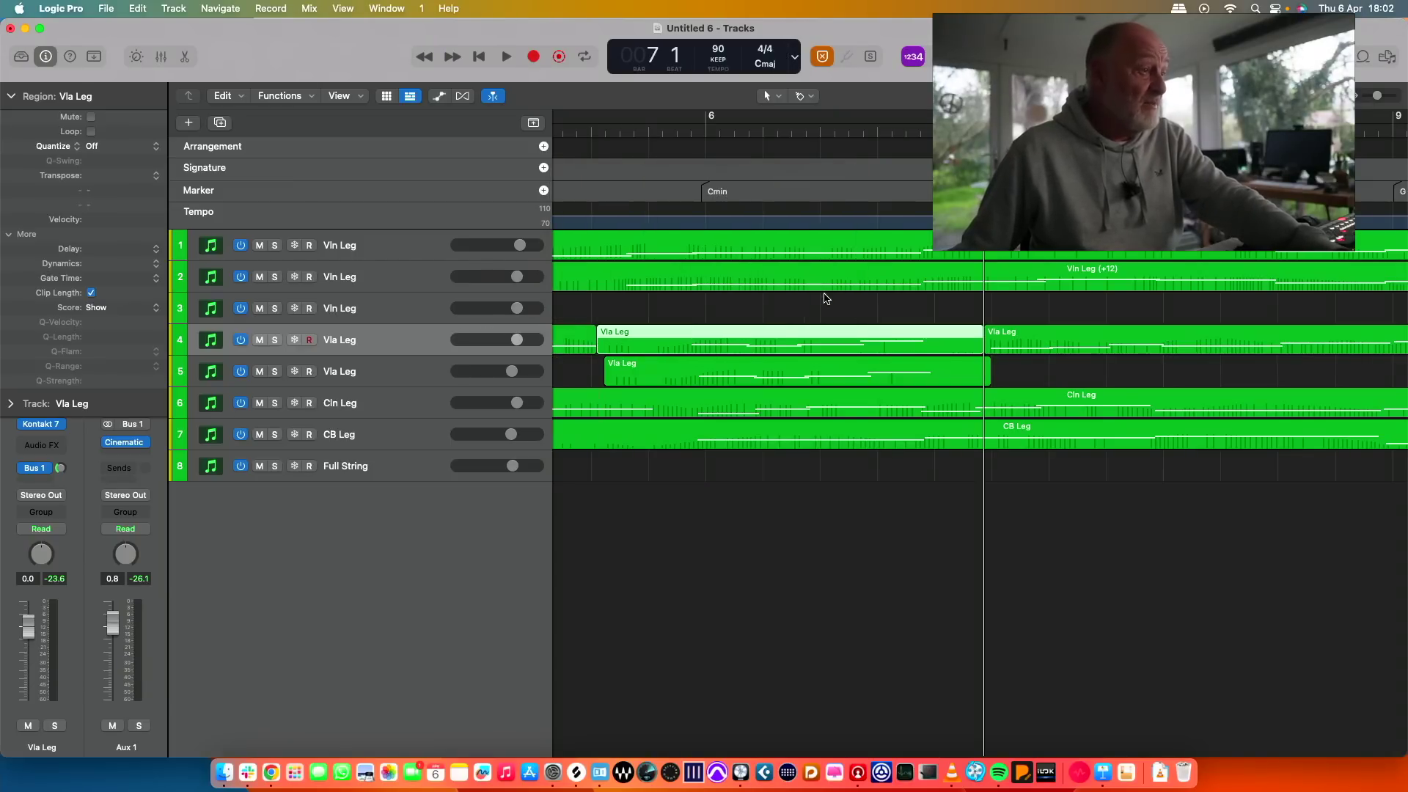
left_click(761, 380)
key("Delete")
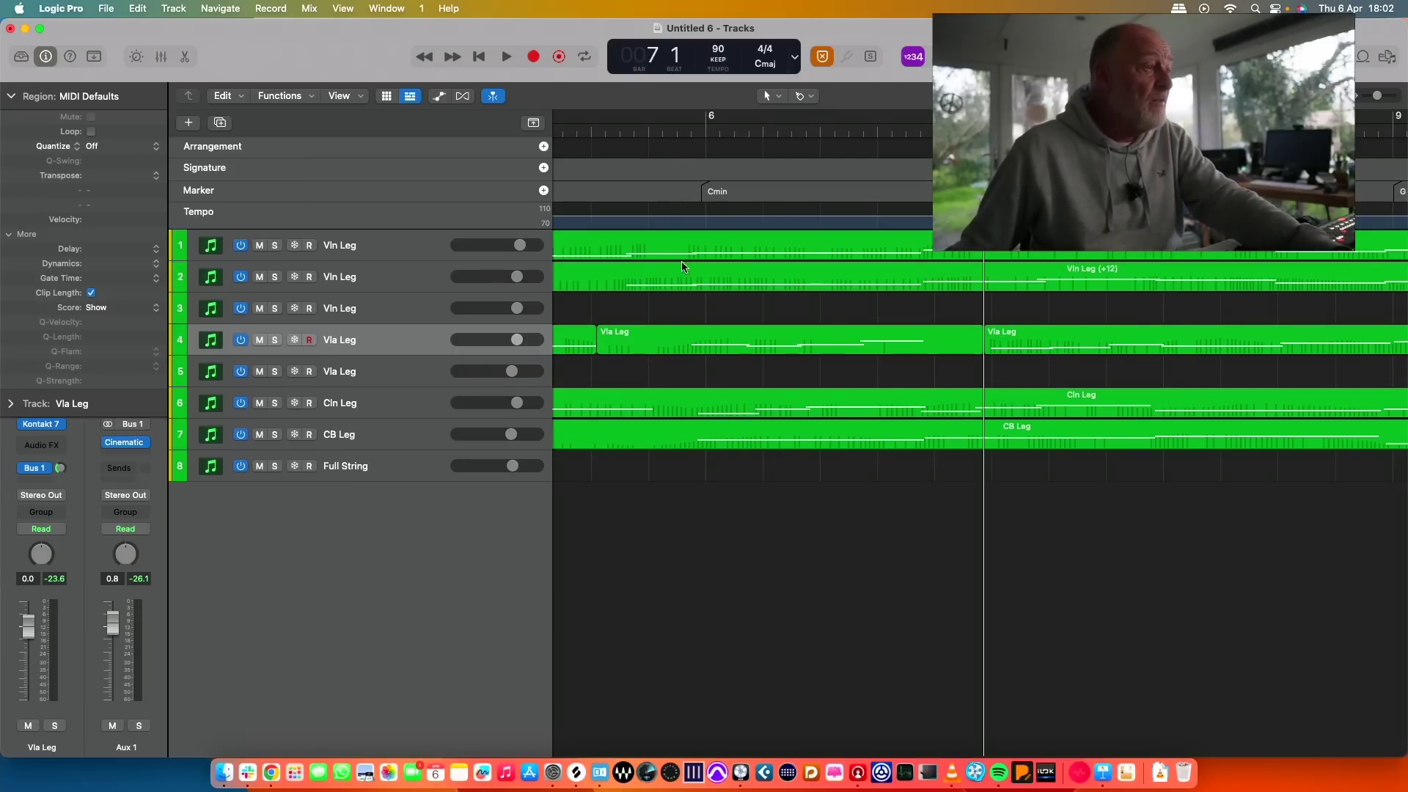
Join the three Vla Leg regions on track 4 into one region.
left_click(930, 330, "shift")
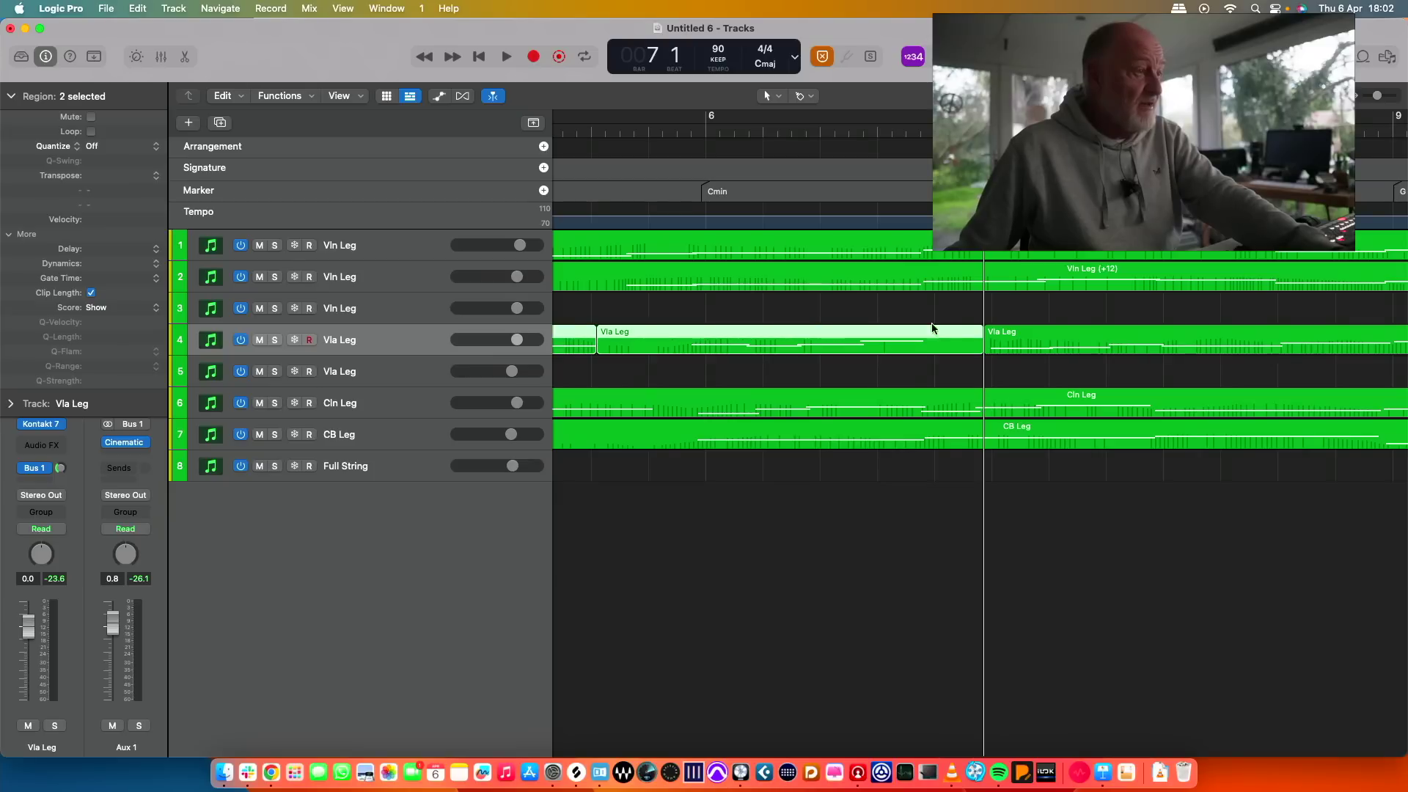
left_click(1140, 336, "shift")
left_click(760, 335)
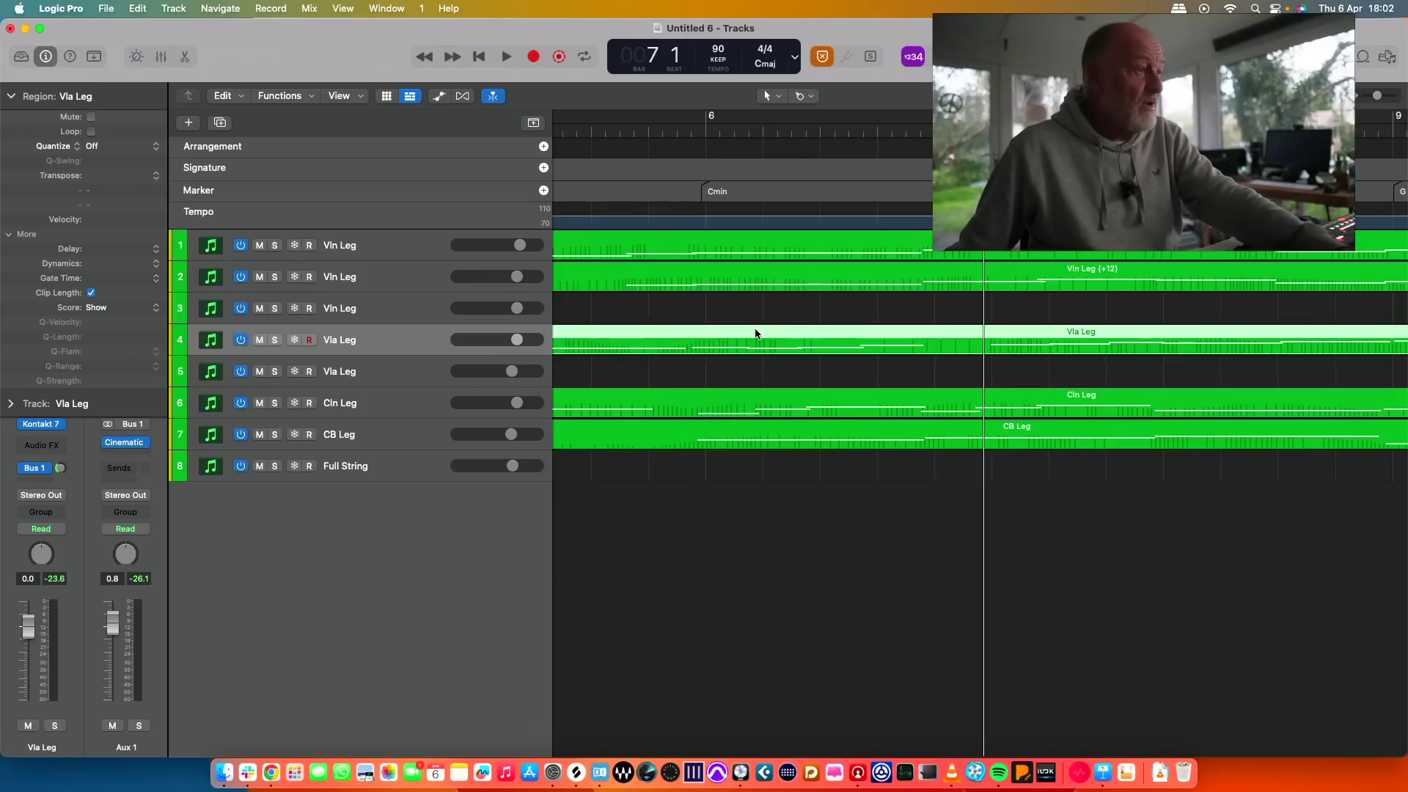
Solo the Vla Leg on track 4 and audition it from bar 5 beat 2 into bar 7.
left_click(584, 129)
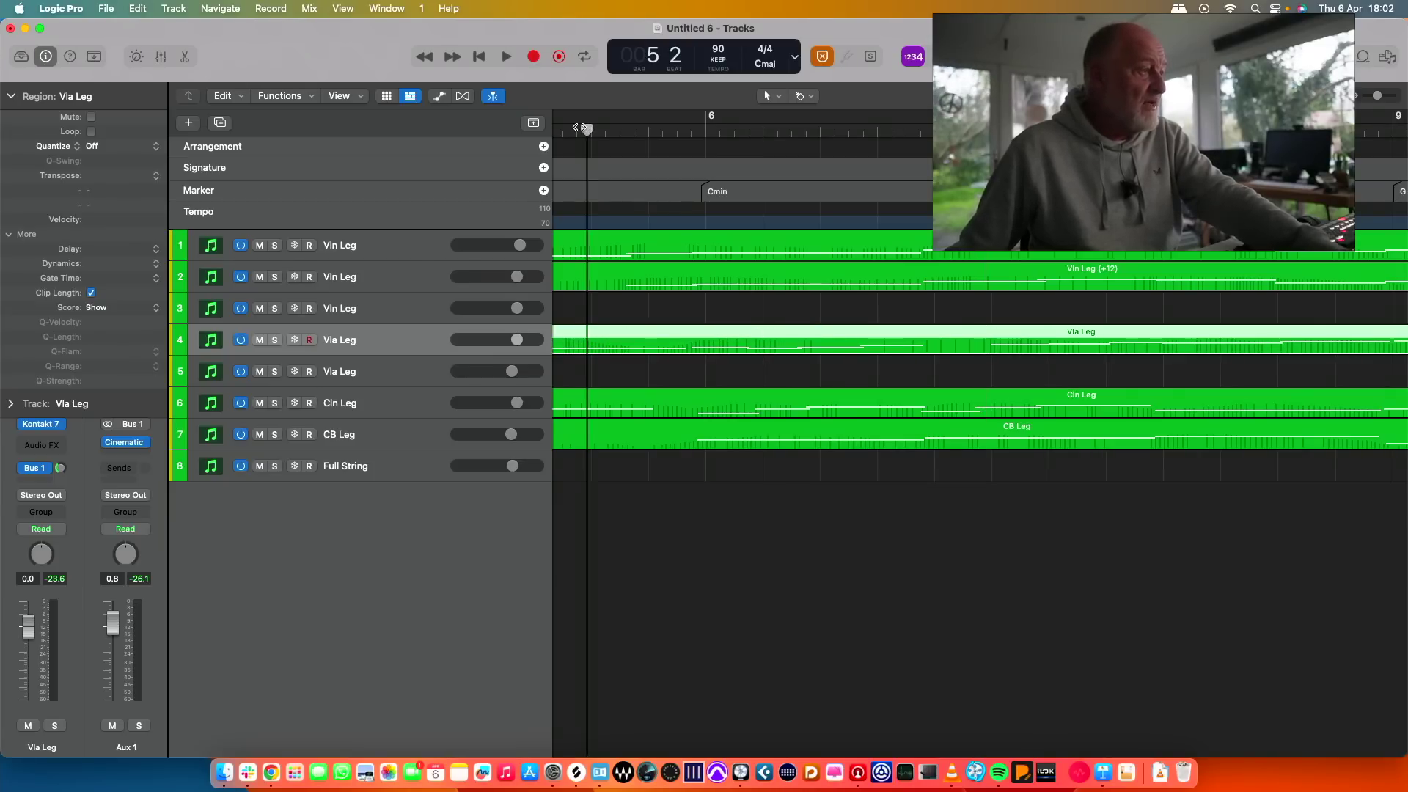
left_click(275, 339)
key("space")
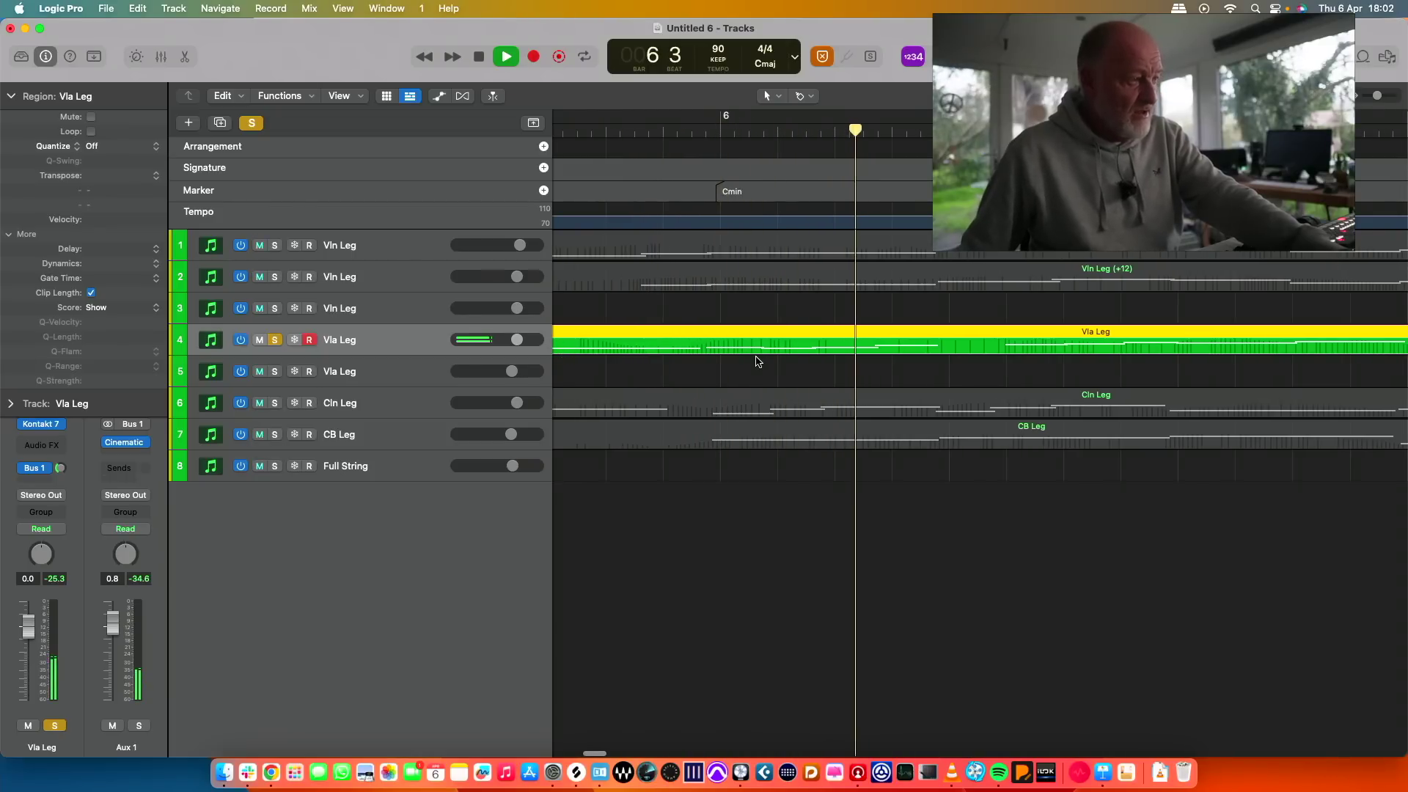
key("space")
Open the track 4 Vla Leg region in the Piano Roll and lengthen notes between bar 2 and mid-bar 7 to overlap the following notes.
double_click(975, 350)
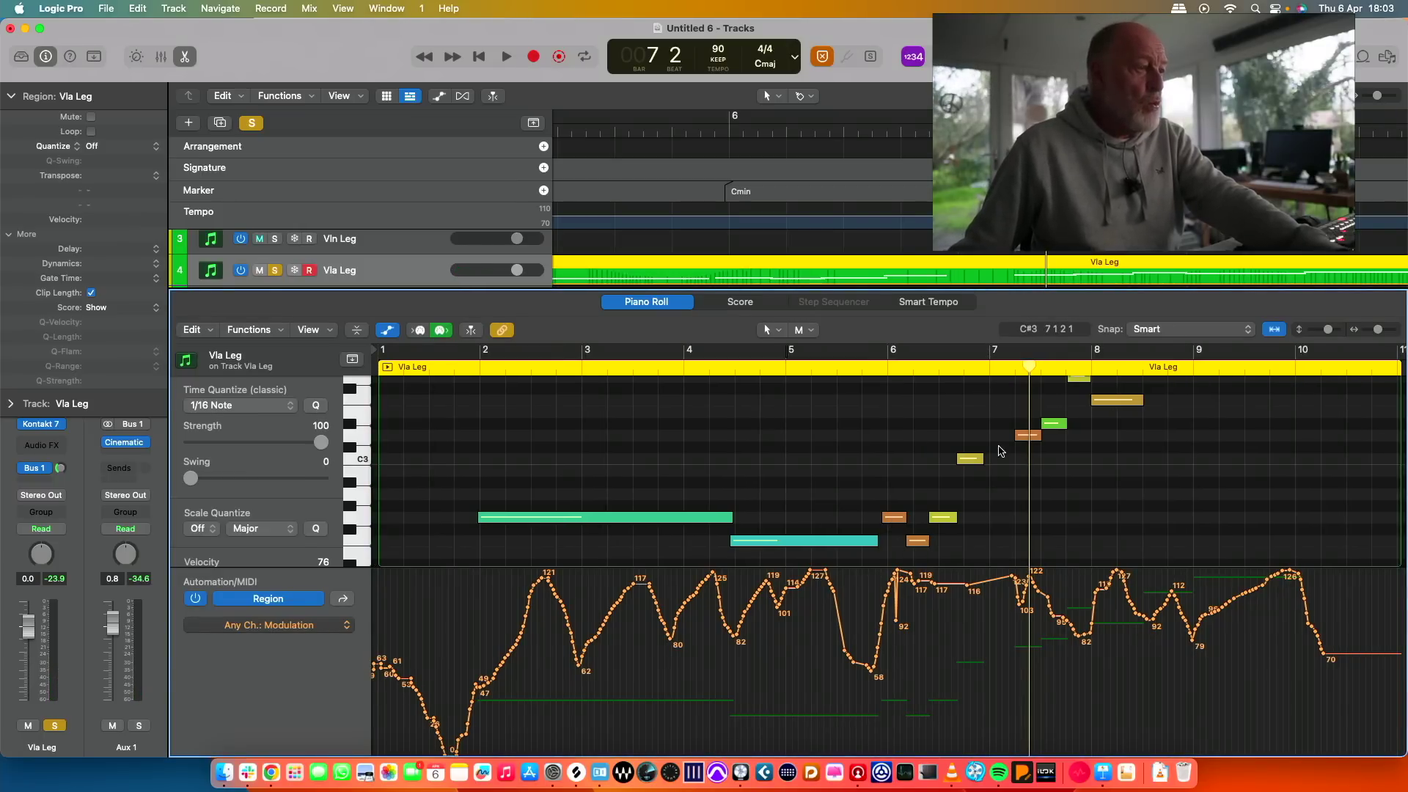
left_click(973, 462)
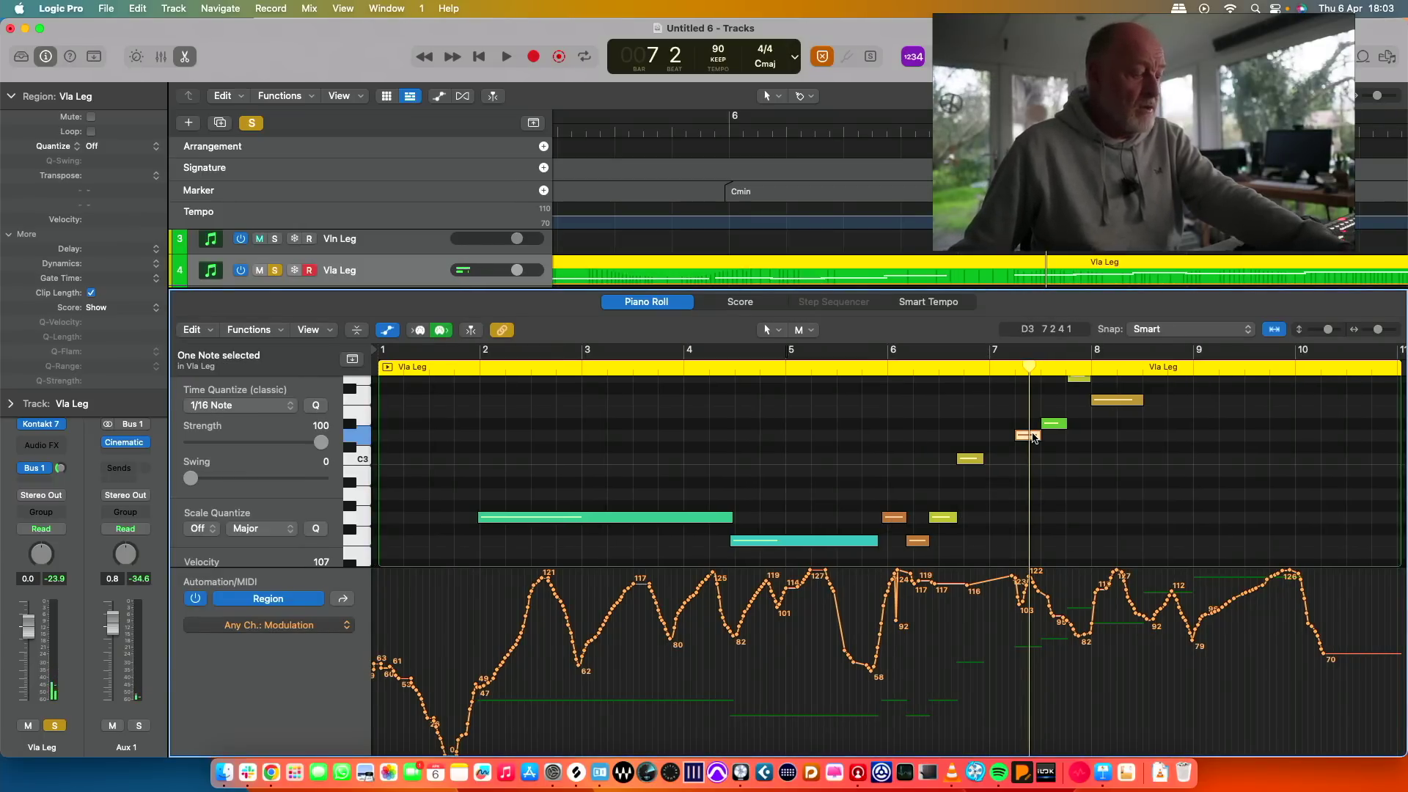
left_click_drag(1006, 431, 1052, 438)
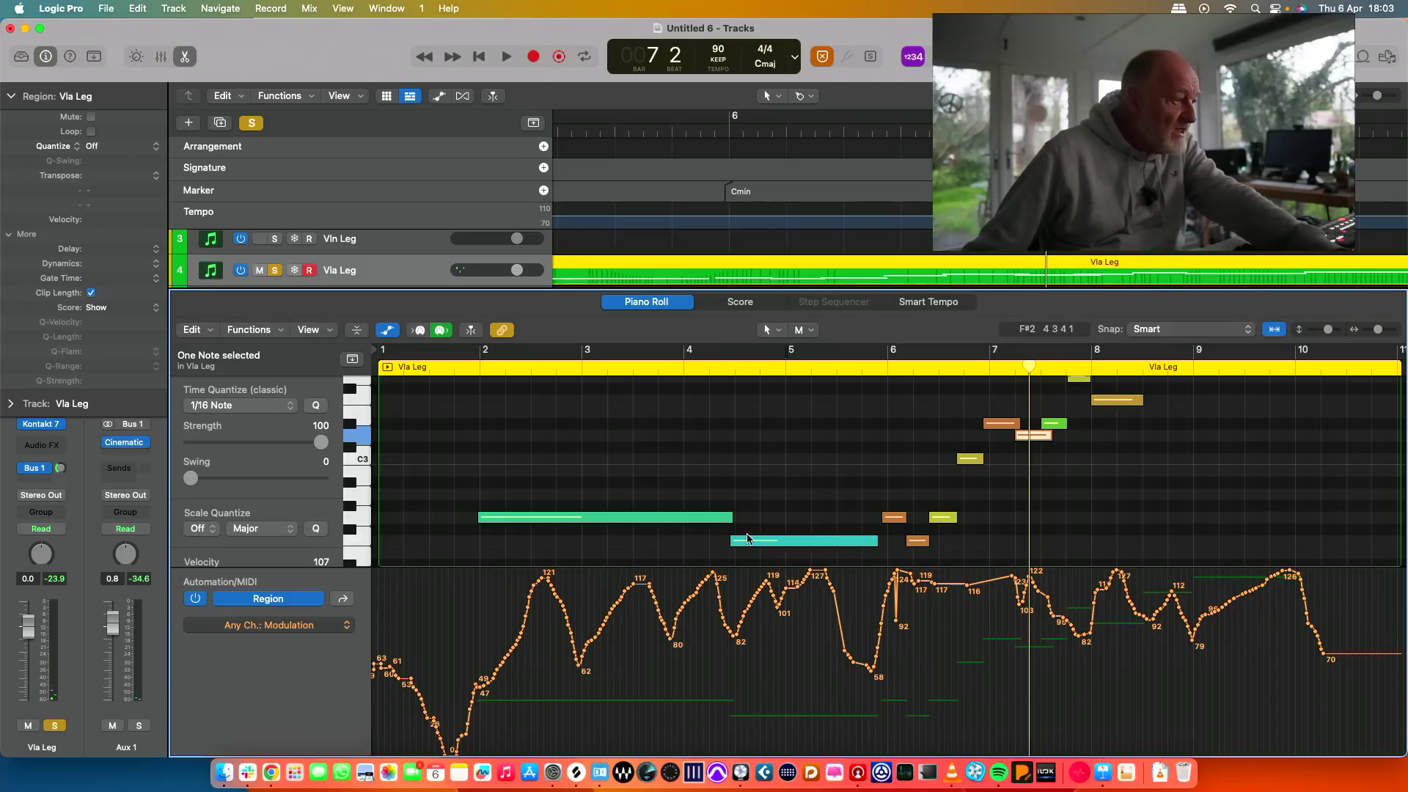
left_click_drag(731, 521, 740, 519)
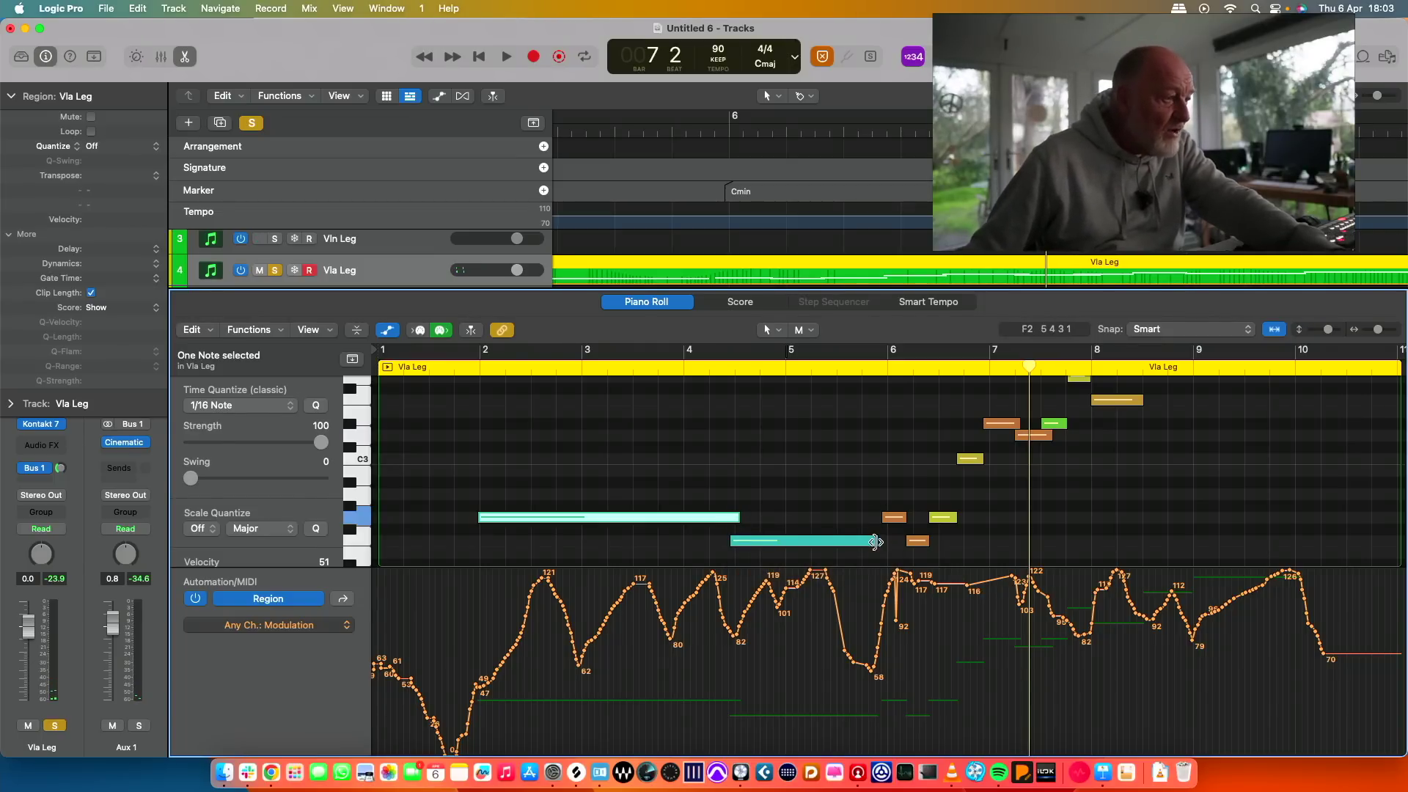
left_click_drag(903, 521, 975, 519)
left_click_drag(983, 459, 993, 461)
Lengthen the Vla Leg notes from mid-bar 7 to the start of bar 9 so that each overlaps the following note.
left_click_drag(1063, 423, 1097, 379)
scroll(1143, 425, "up", 4)
left_click_drag(1141, 490, 1166, 490)
left_click_drag(1191, 444, 1203, 443)
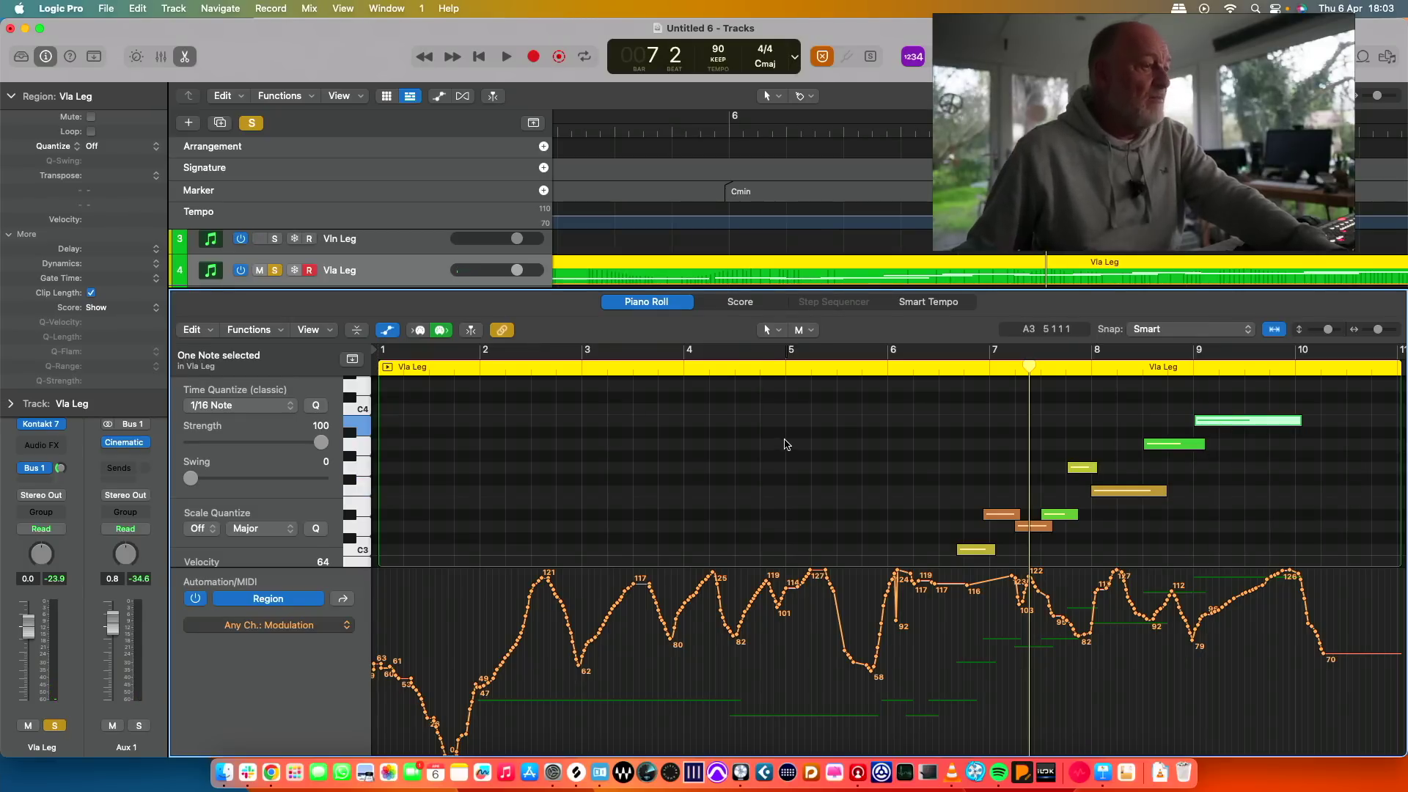
scroll(784, 444, "down", 4)
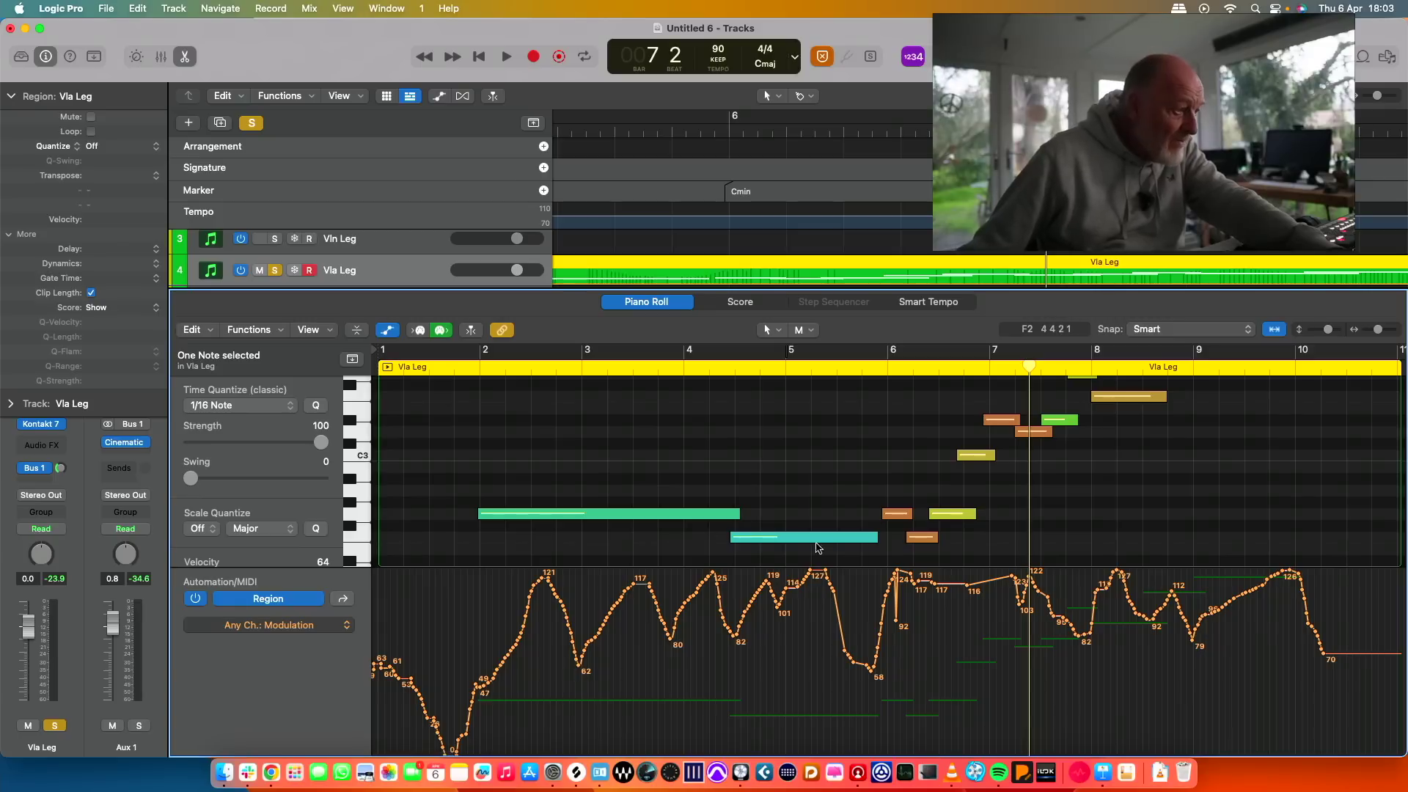
scroll(448, 374, "down", 1)
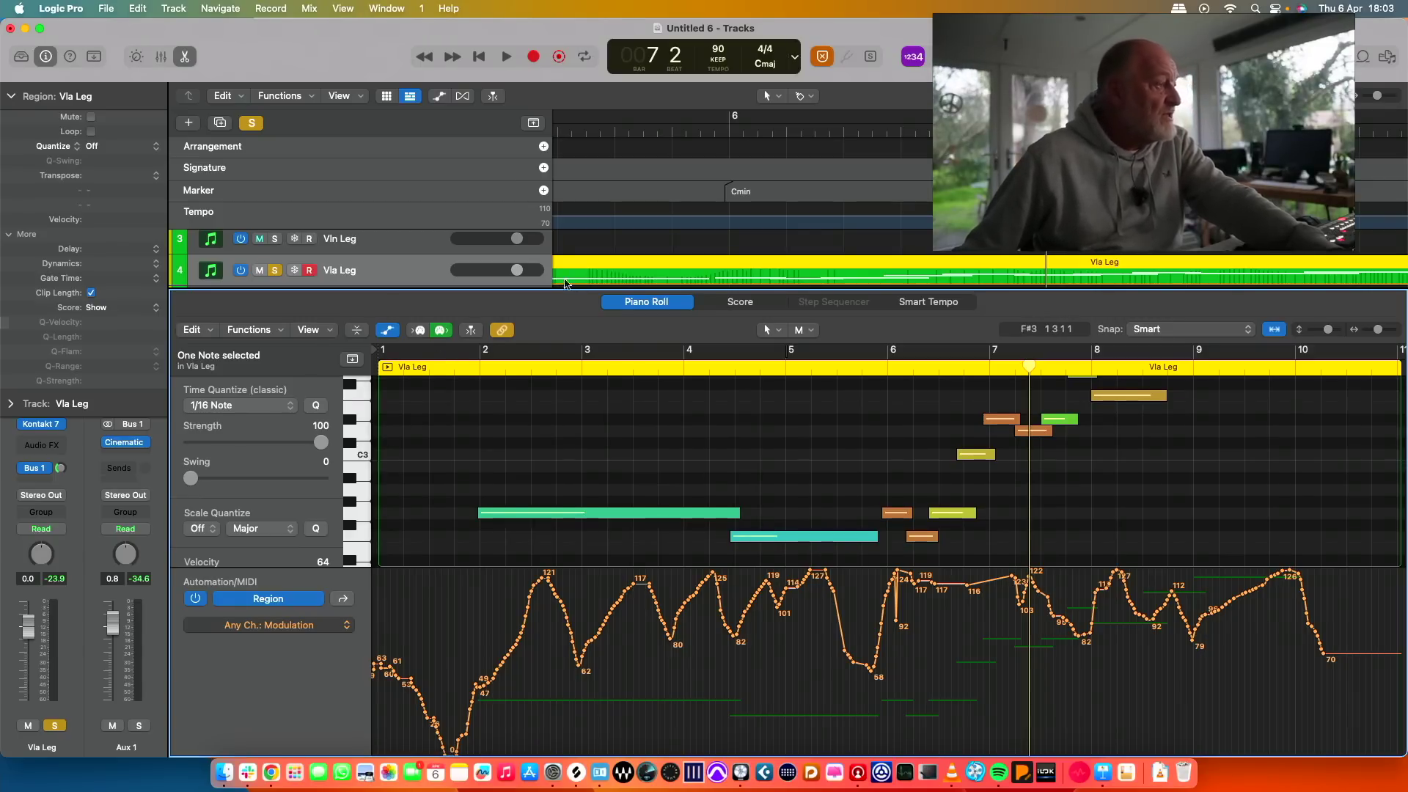
Close the Piano Roll, audition the edited viola line in solo from bar 7 to bar 9, and unsolo track 4.
key("x")
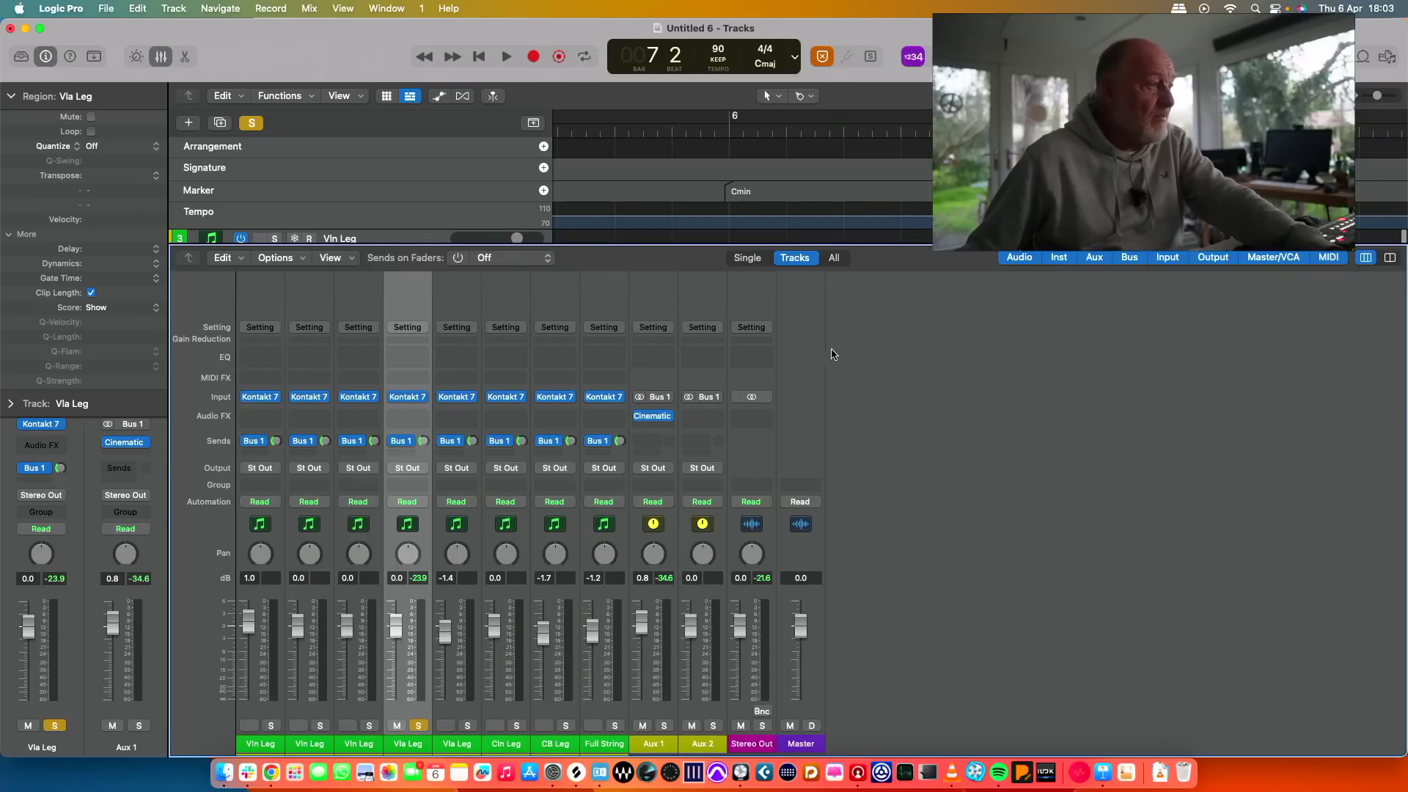
key("x")
key("space")
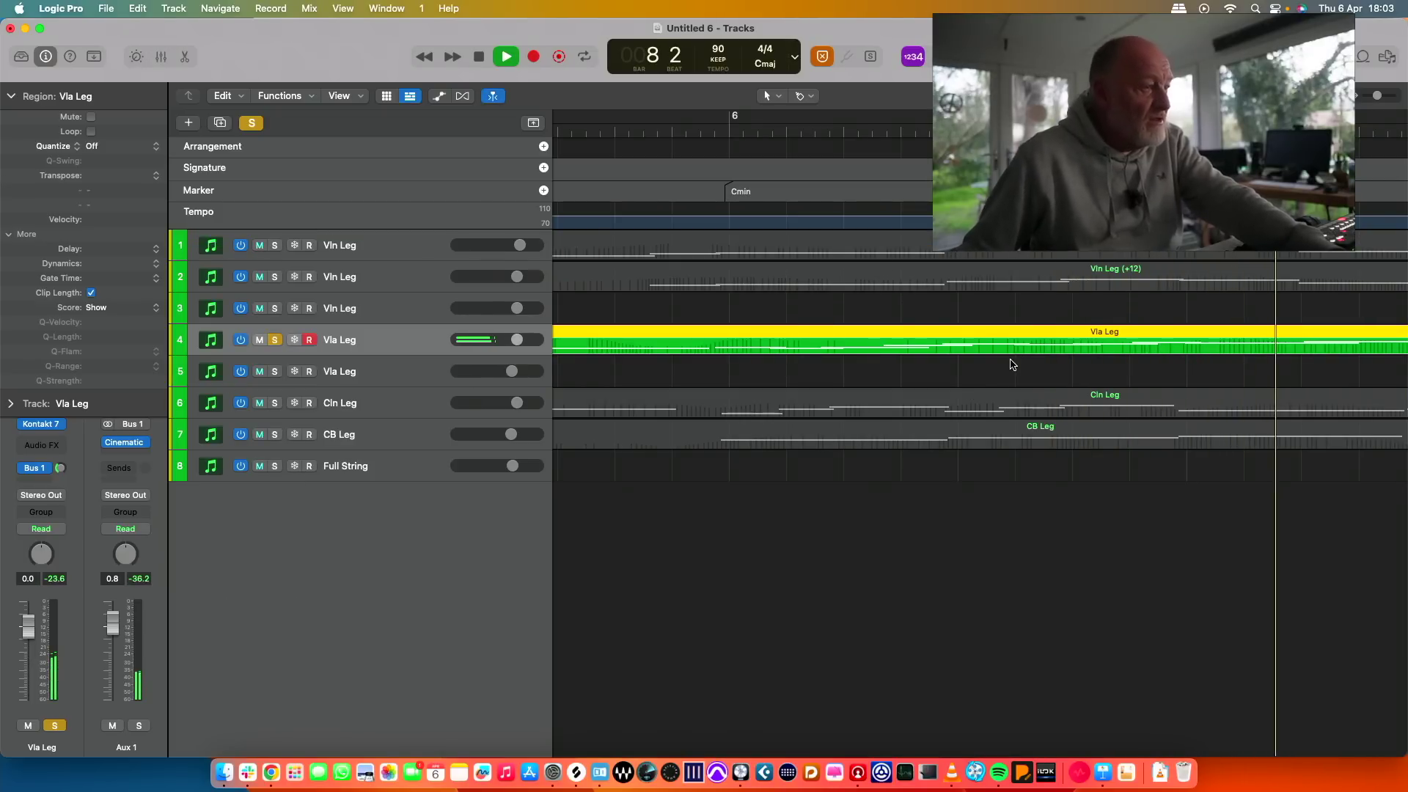
scroll(1014, 361, "left", 1)
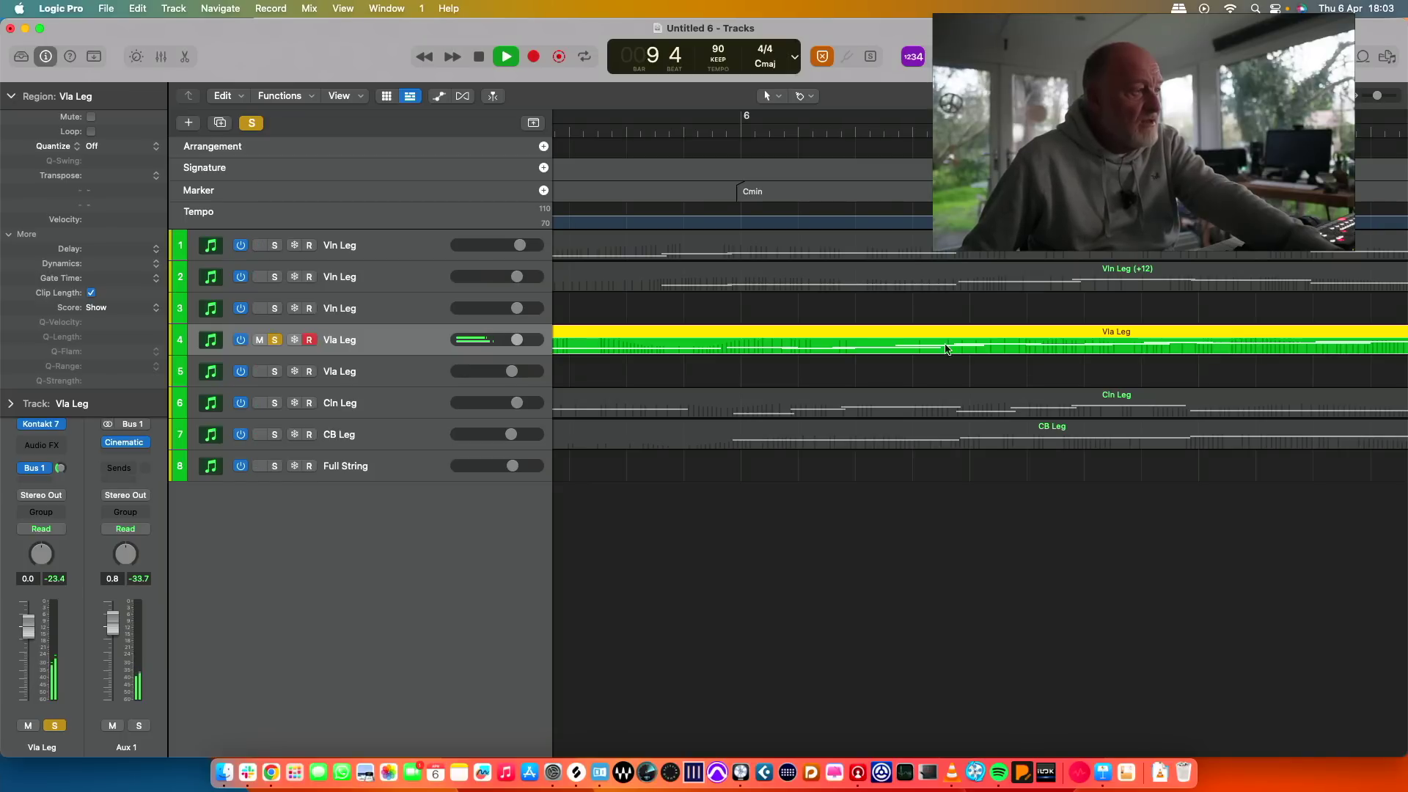
left_click(277, 341)
Play all tracks from mid-bar 1, raising the Vln Leg volume on track 1 slightly and setting the track 4 Vla Leg to -0.2 dB.
scroll(746, 157, "left", 5)
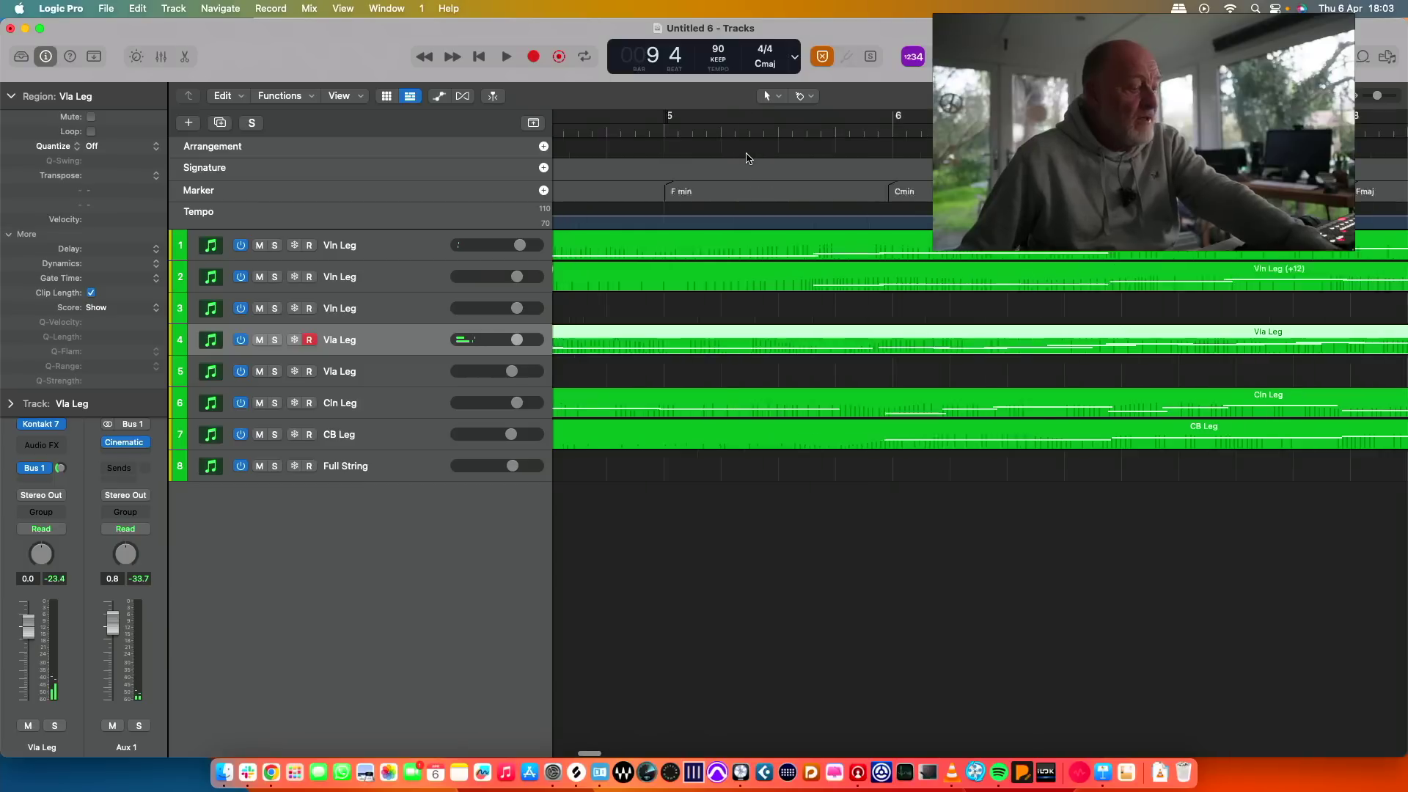
key("cmd+Left")
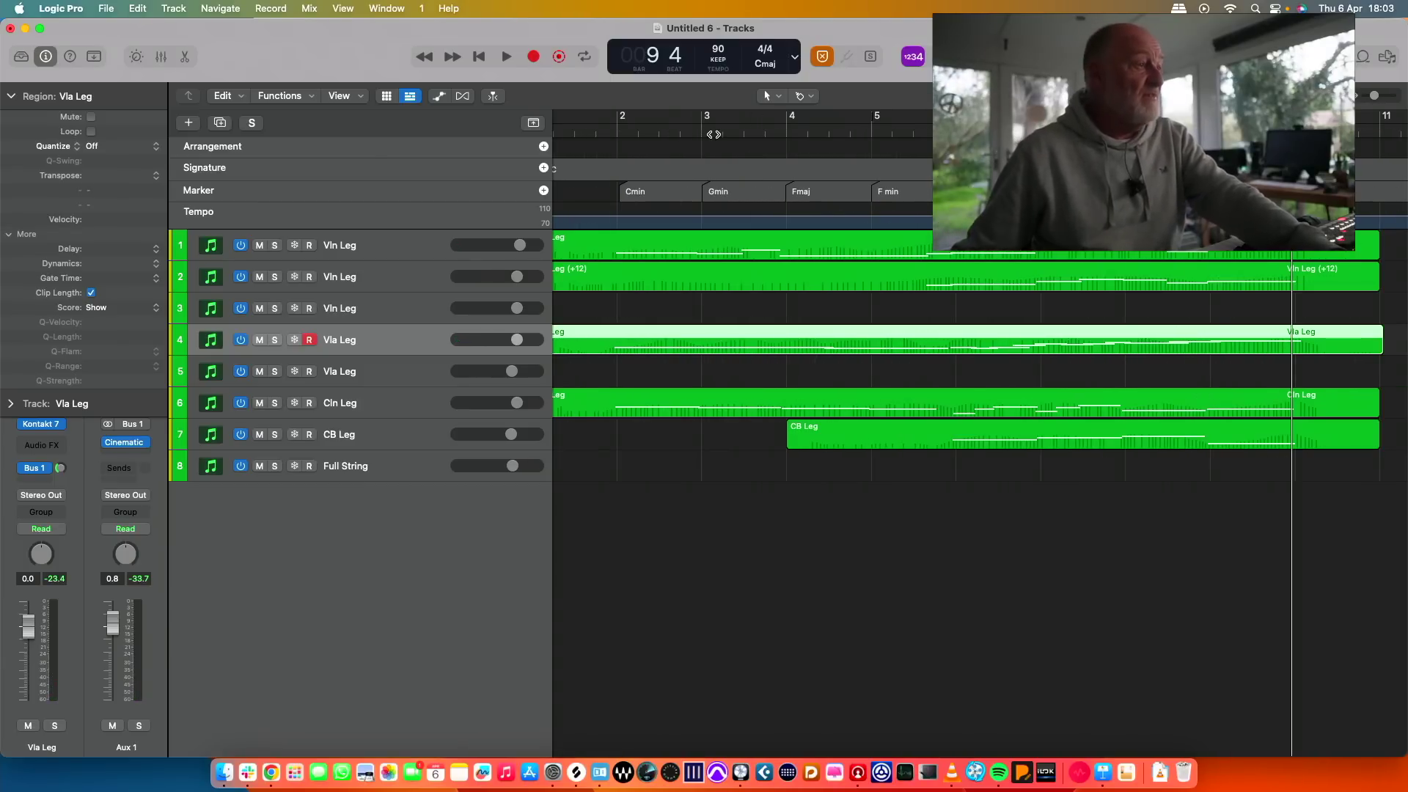
left_click(581, 129)
key("space")
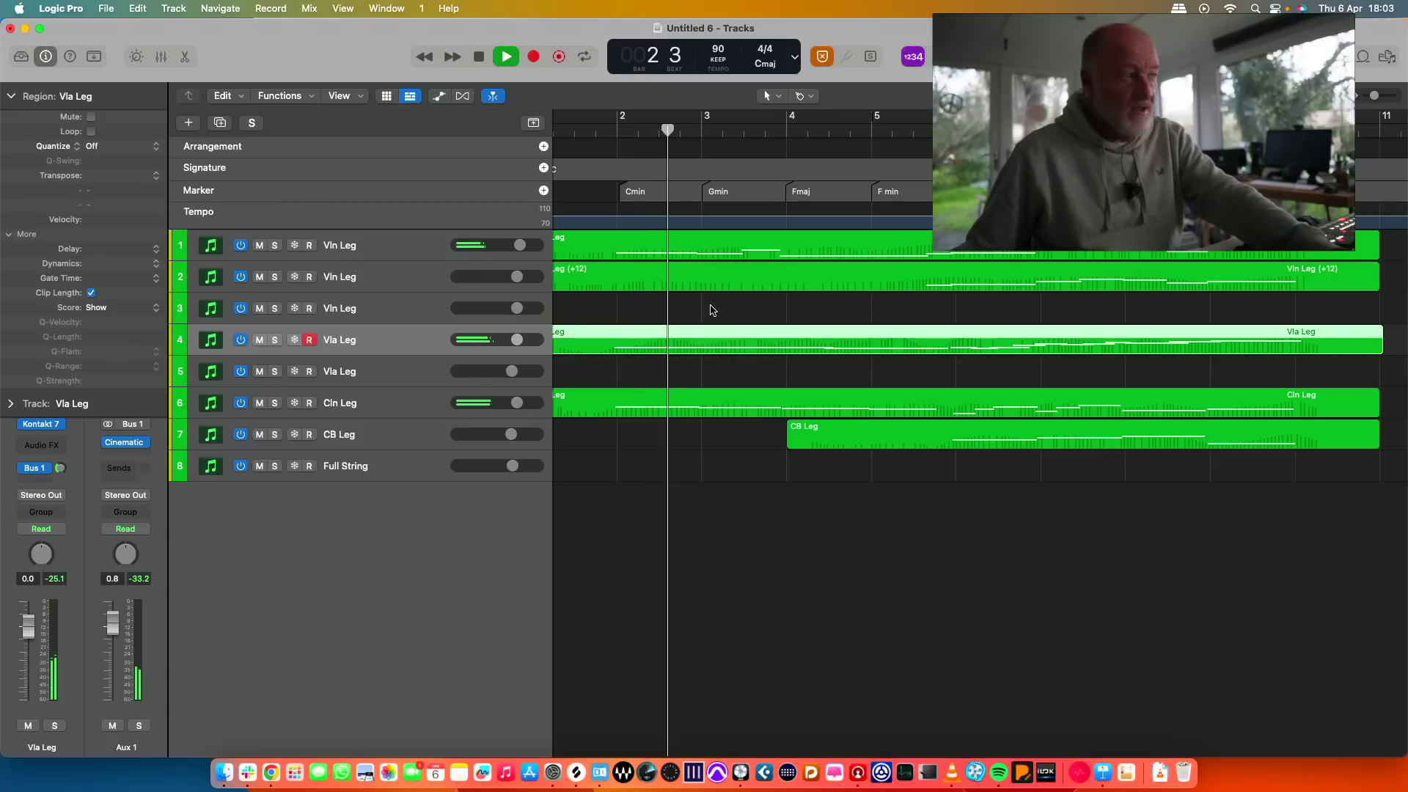
left_click_drag(518, 244, 522, 245)
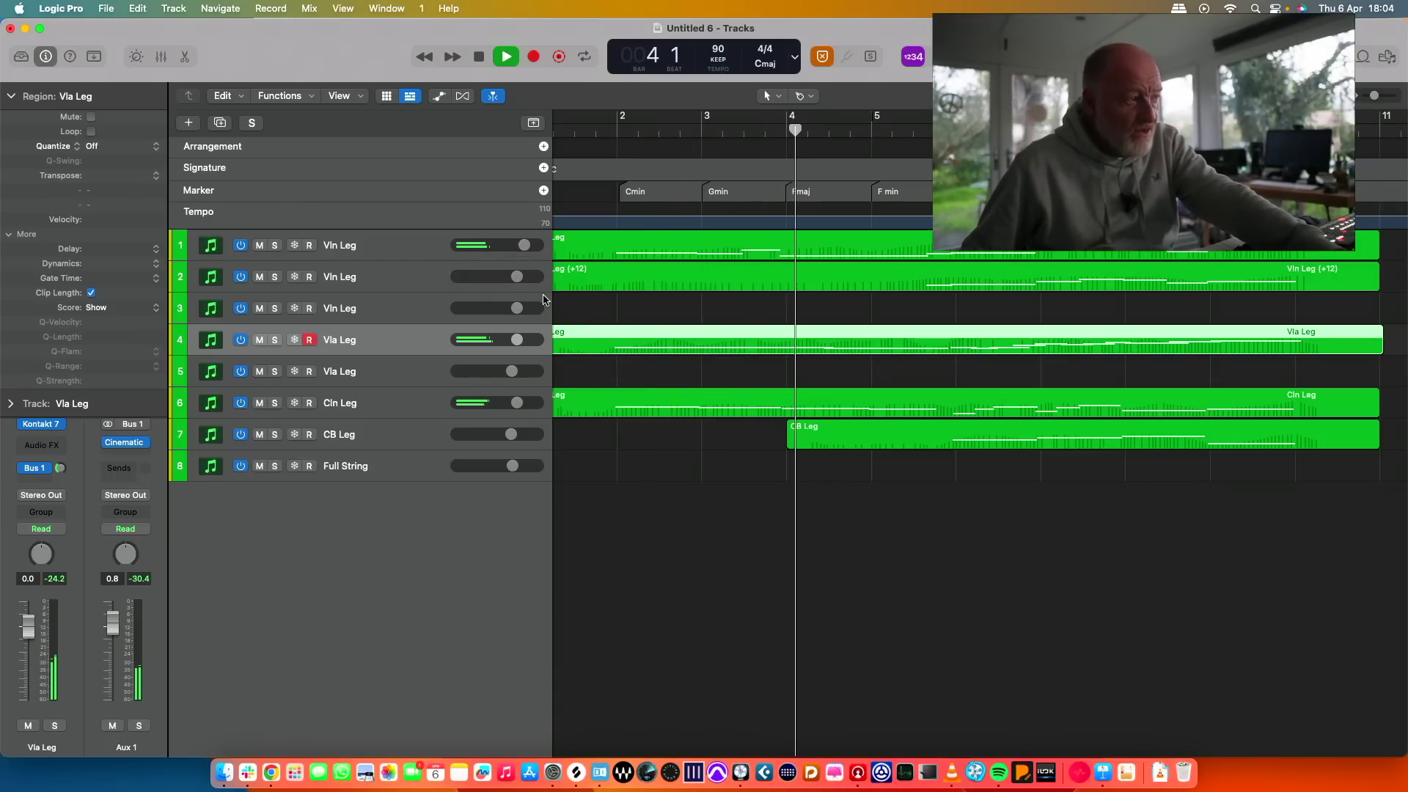
left_click_drag(518, 337, 516, 338)
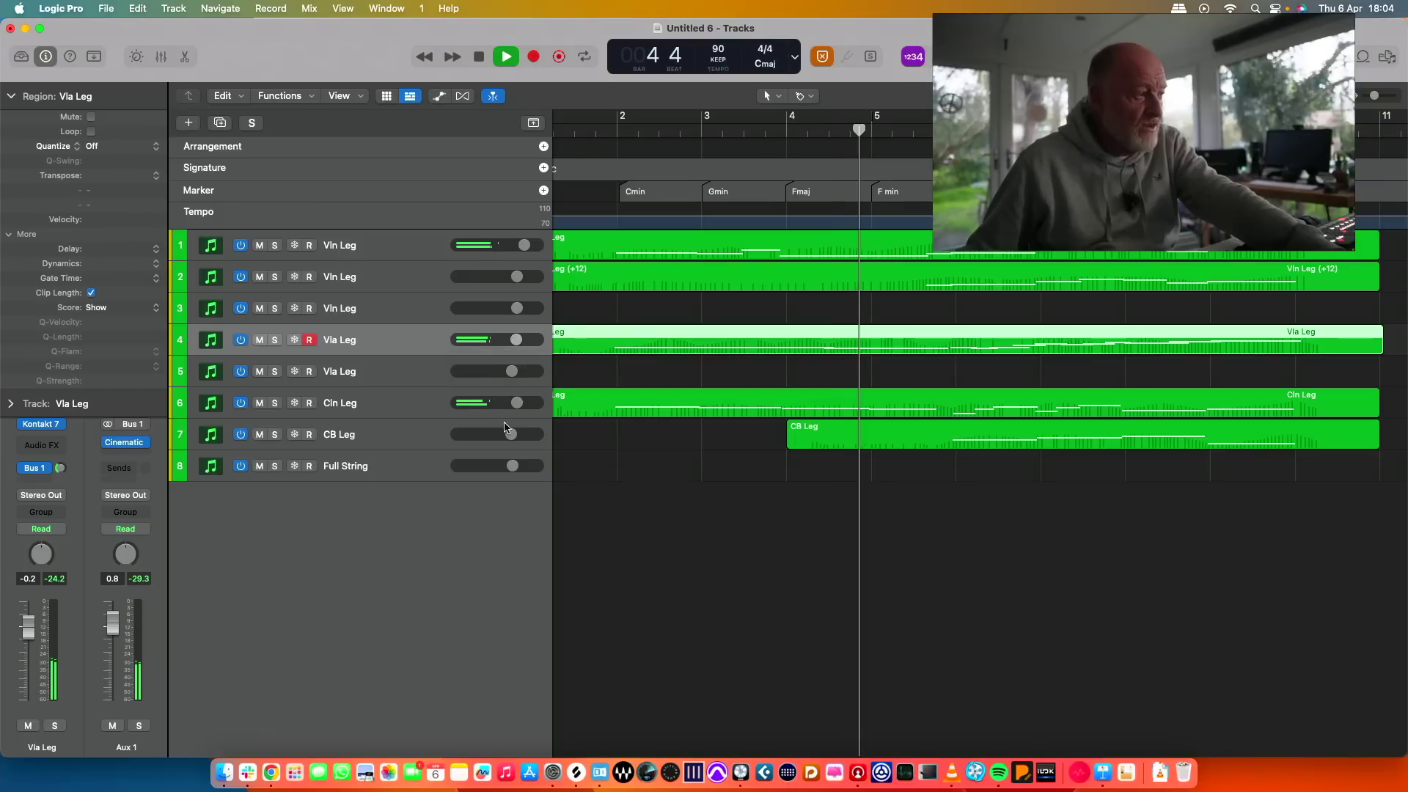
Lower the CB Leg volume, raise the track 2 Vln Leg volume slightly, and stop playback in bar 10.
left_click(513, 405)
left_click_drag(511, 434, 505, 435)
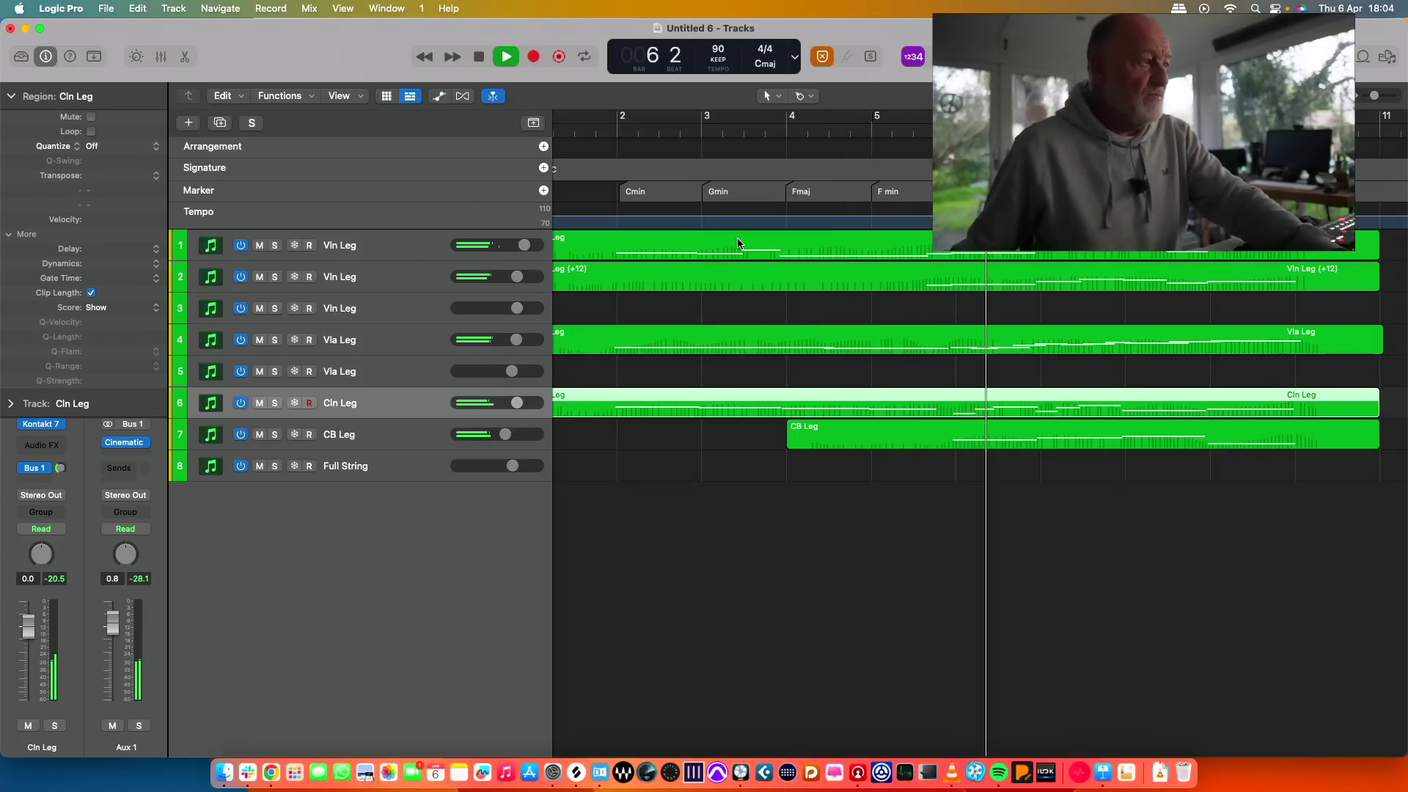
left_click(517, 276)
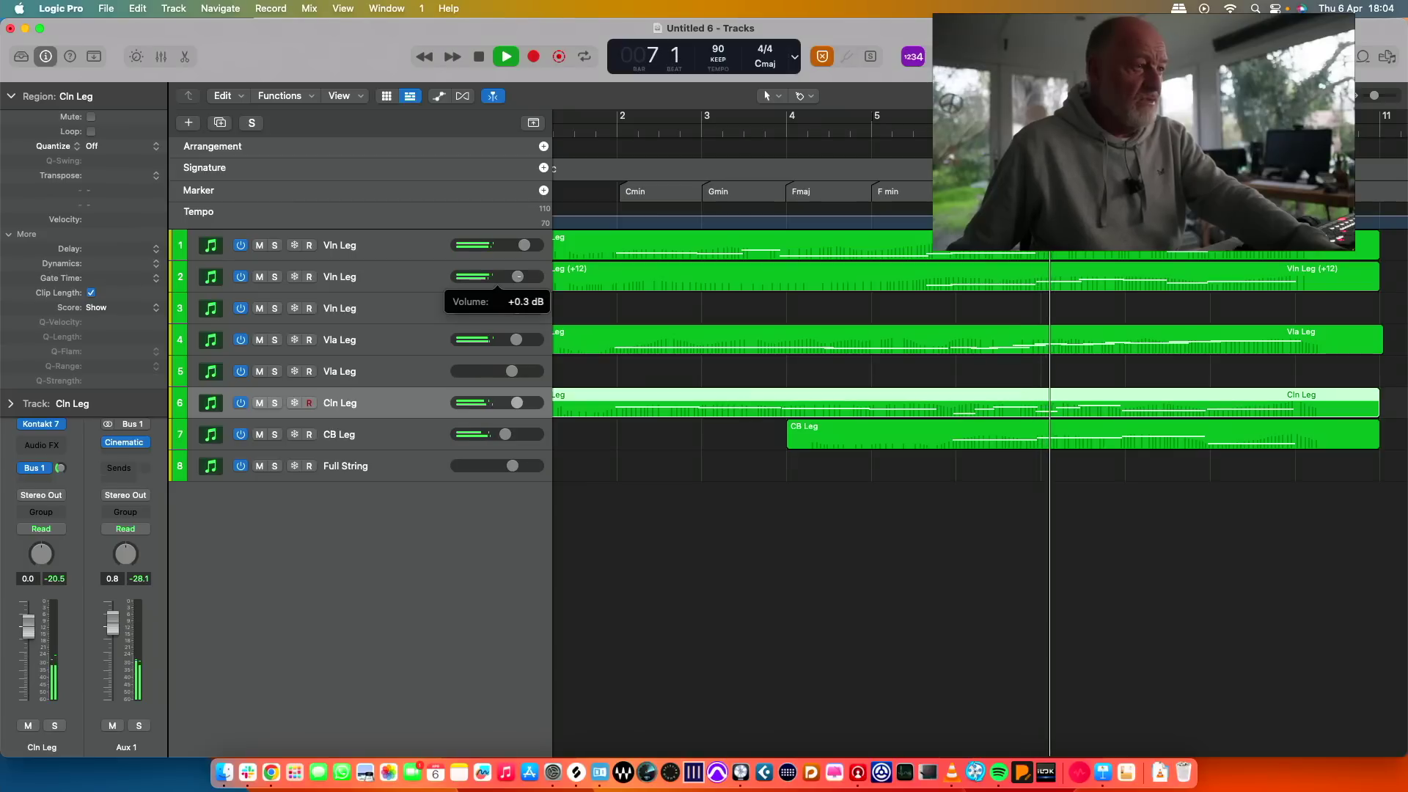
left_click_drag(518, 276, 519, 277)
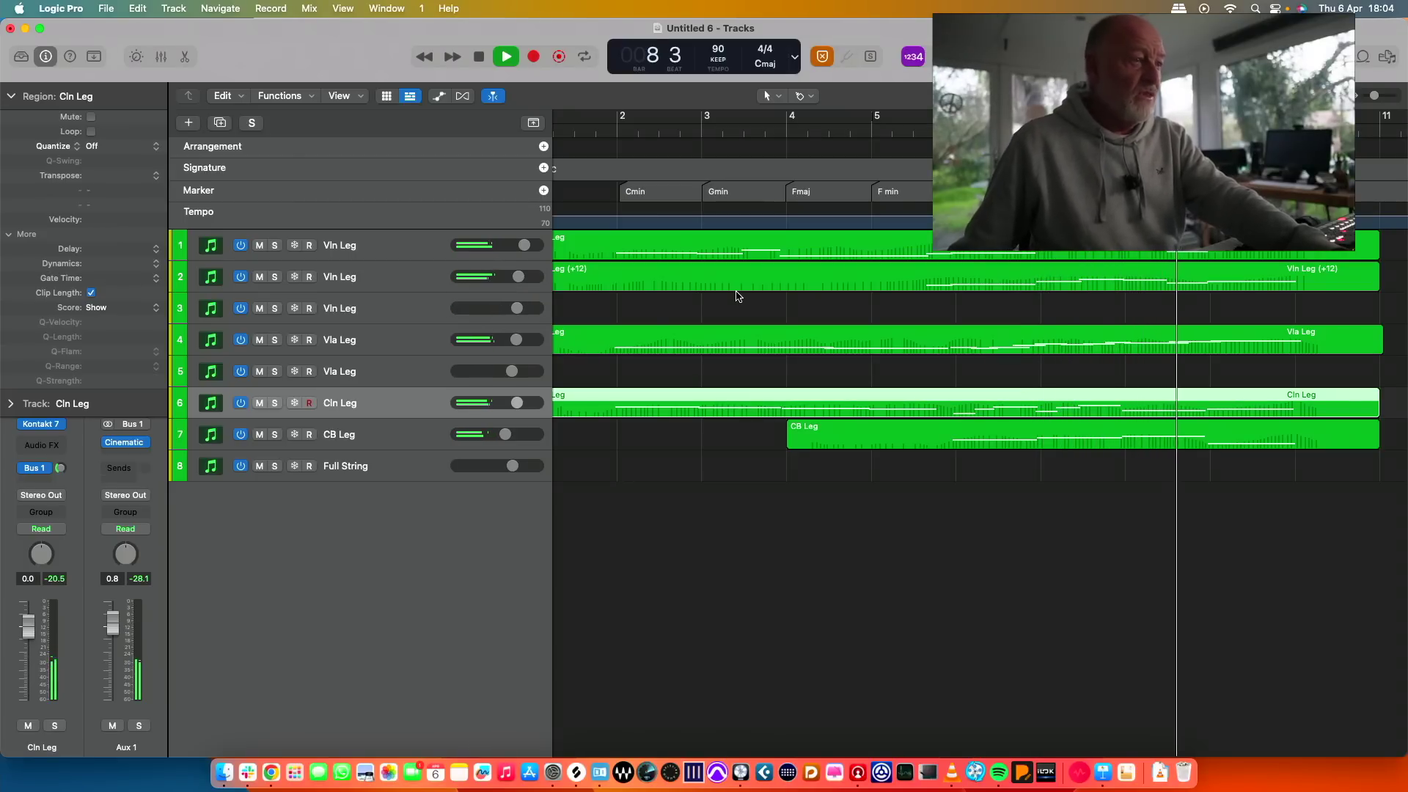
scroll(983, 278, "left", 2)
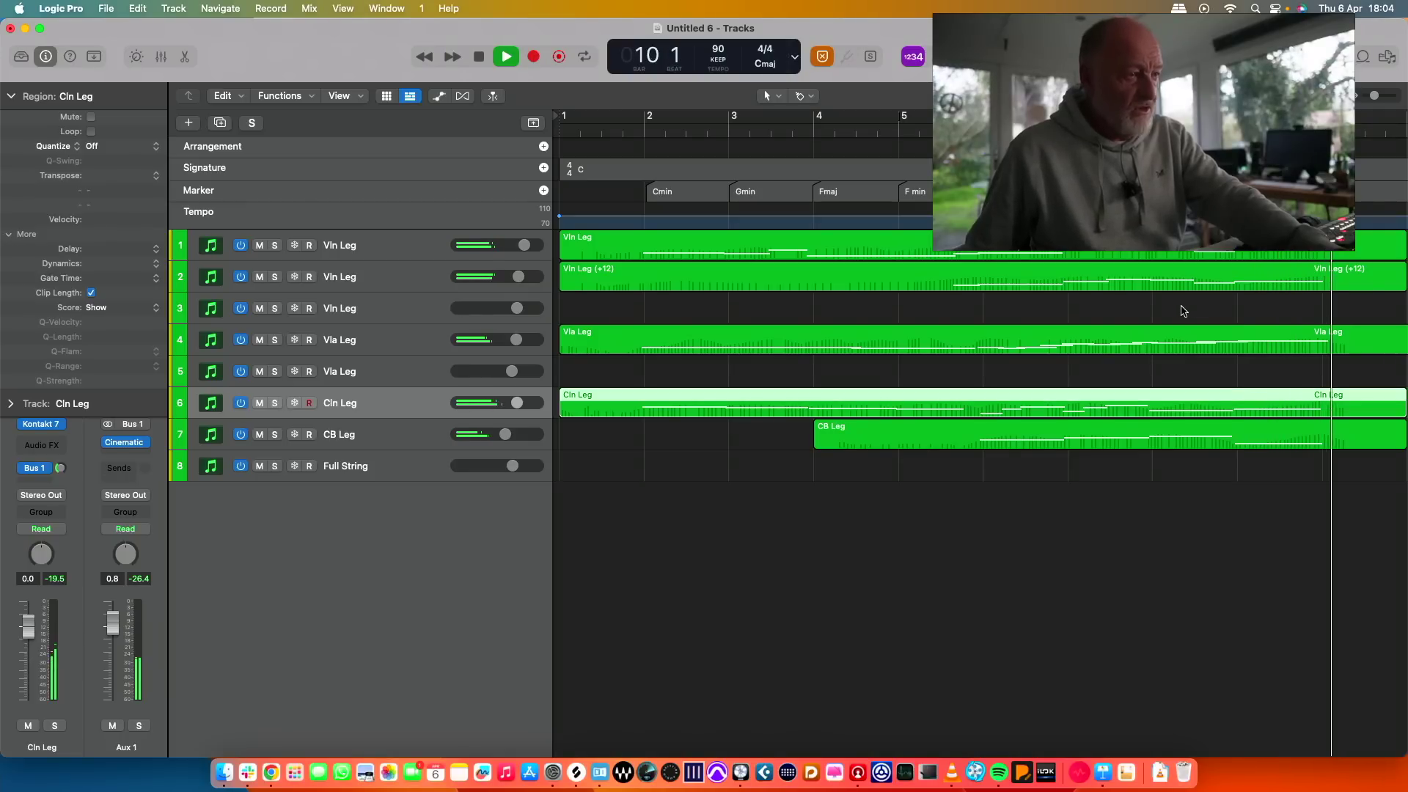
key("space")
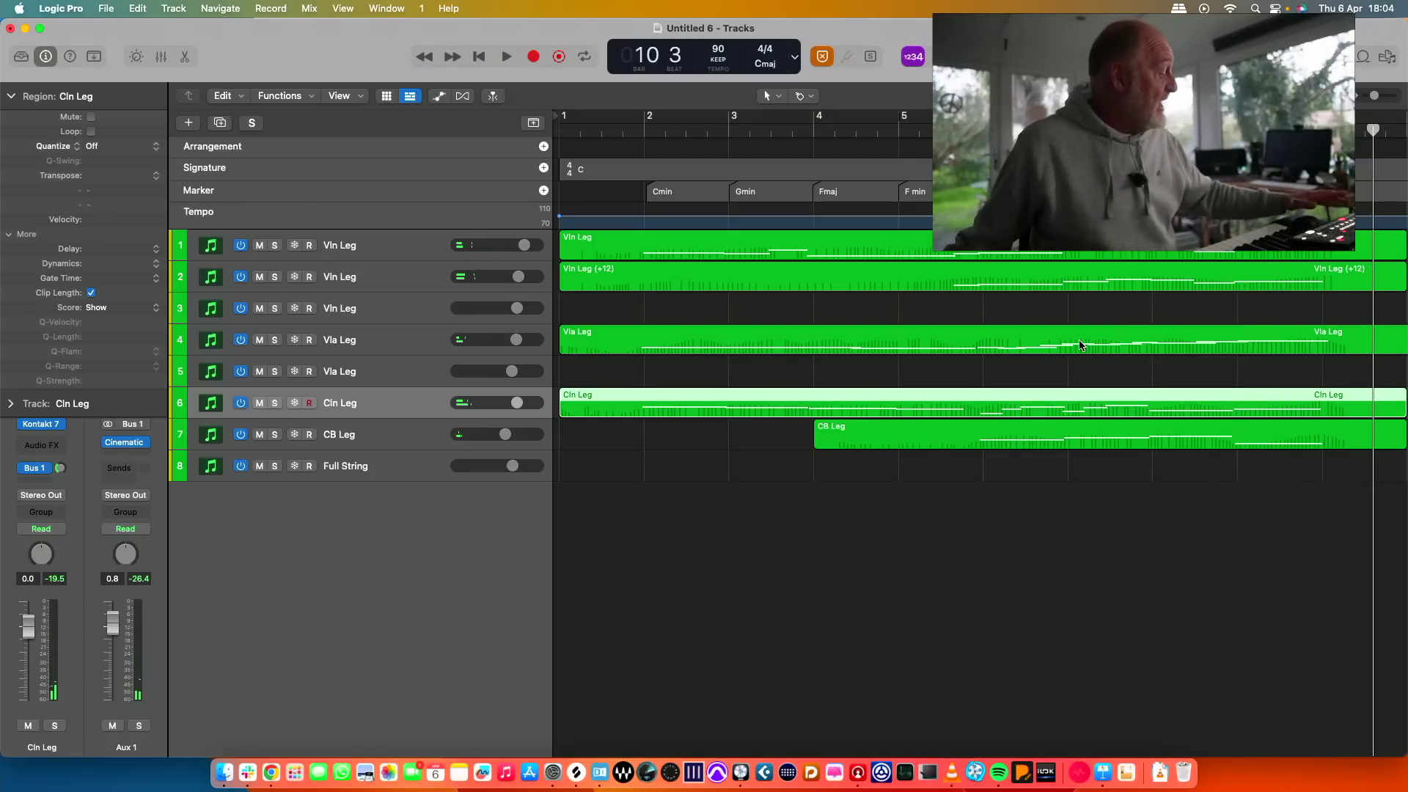